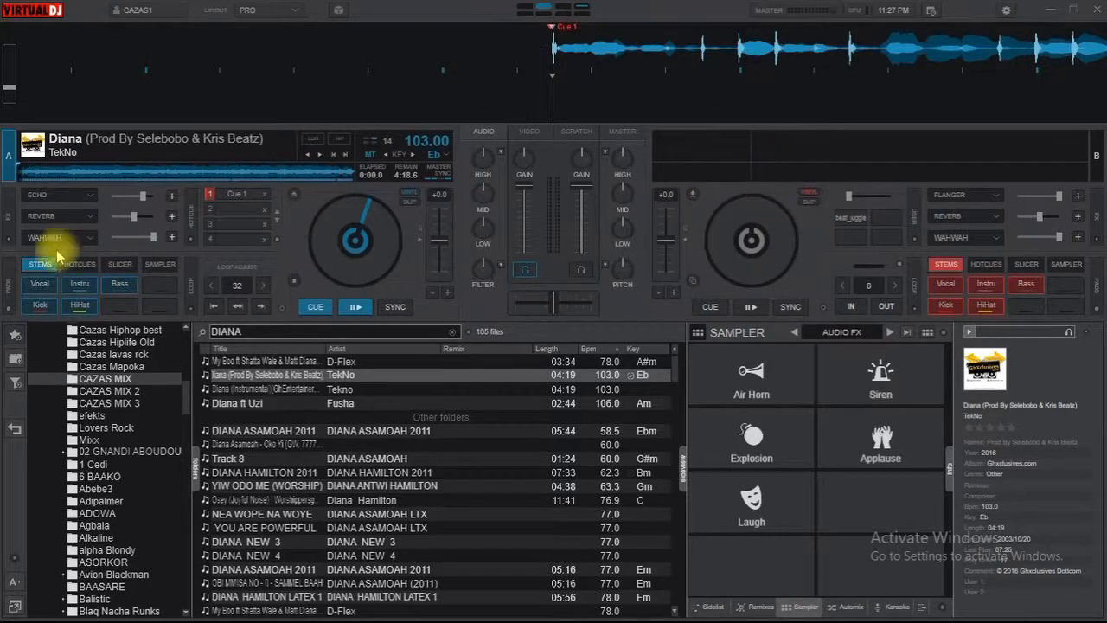
- Load the Beat Grid effect into the third effect slot of deck A in place of Wahwah
{"action": "left_click", "coordinate": [50, 203]}
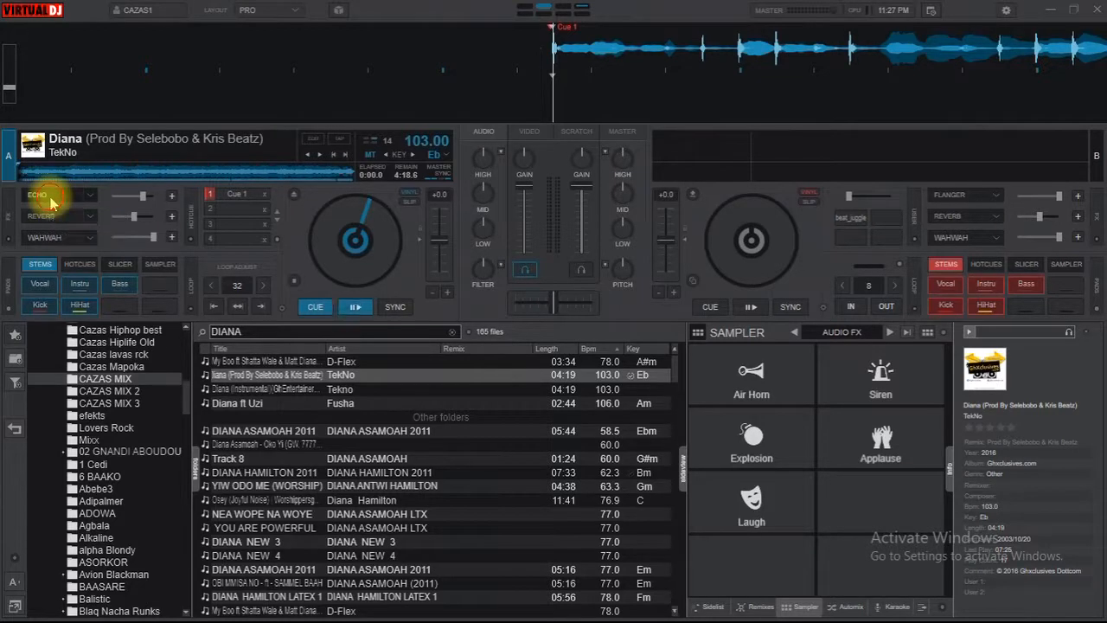
{"action": "left_click", "coordinate": [48, 197]}
{"action": "left_click", "coordinate": [55, 217]}
{"action": "left_click", "coordinate": [55, 217]}
{"action": "left_click", "coordinate": [90, 237]}
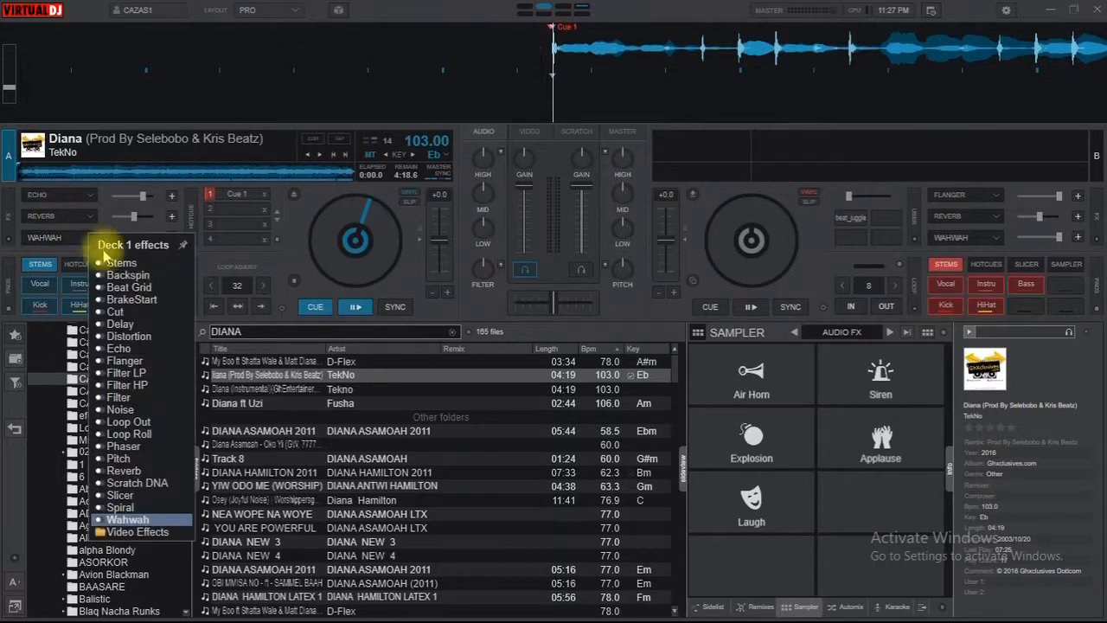
{"action": "left_click", "coordinate": [121, 287]}
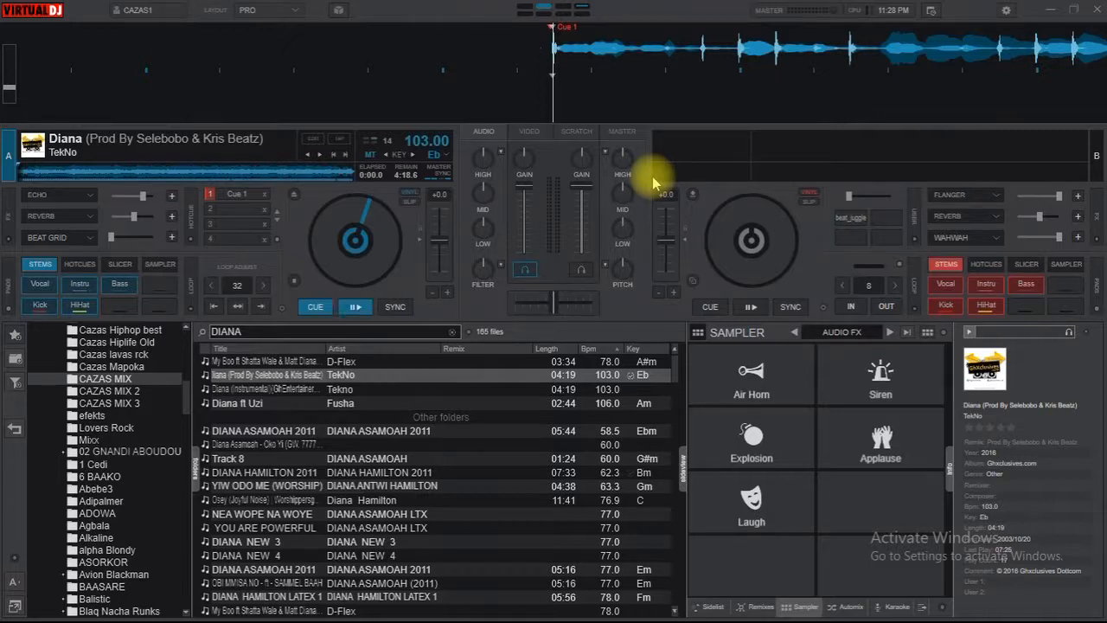
- Map the E key to the action effect_active 1 in the keyboard mapping, save the custom mapping and close the settings
{"action": "left_click", "coordinate": [1006, 12]}
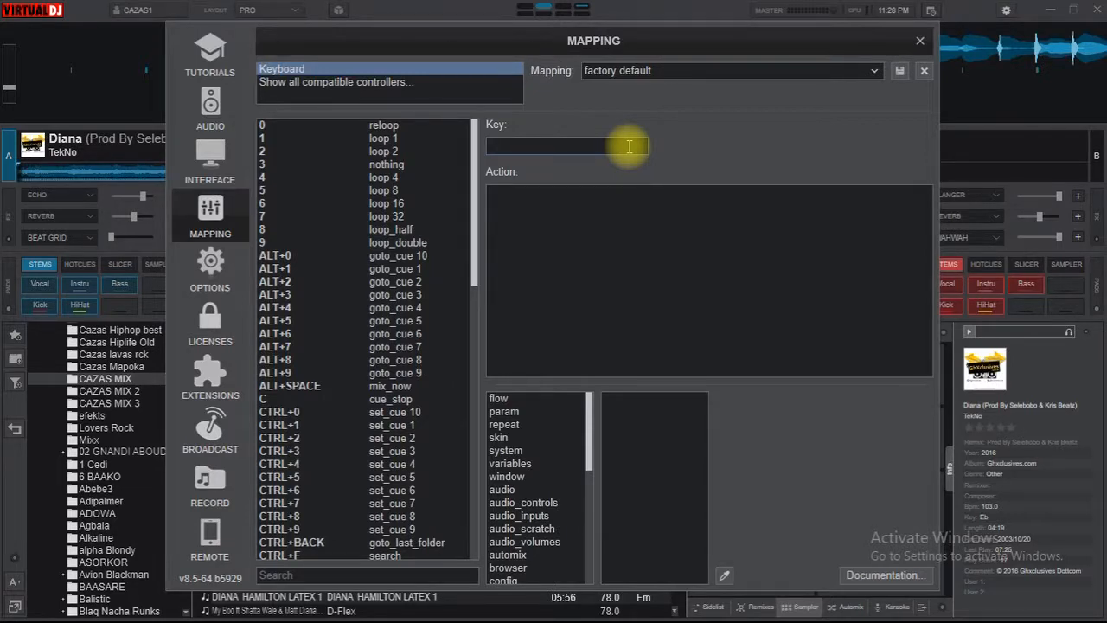
{"action": "key", "text": "e"}
{"action": "left_click", "coordinate": [629, 222]}
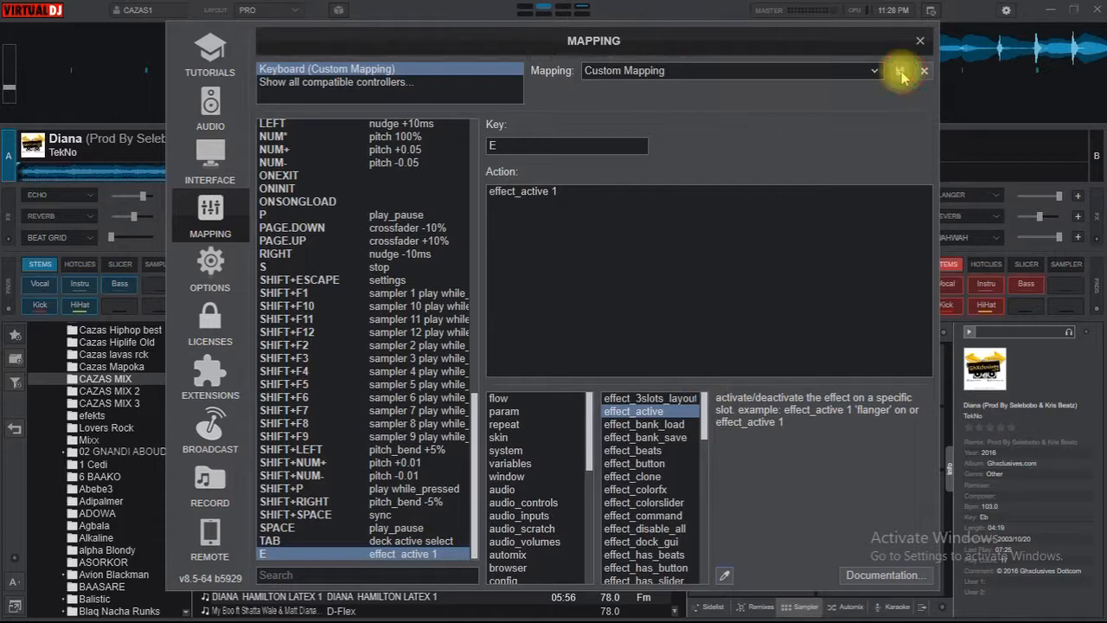
{"action": "left_click", "coordinate": [897, 72]}
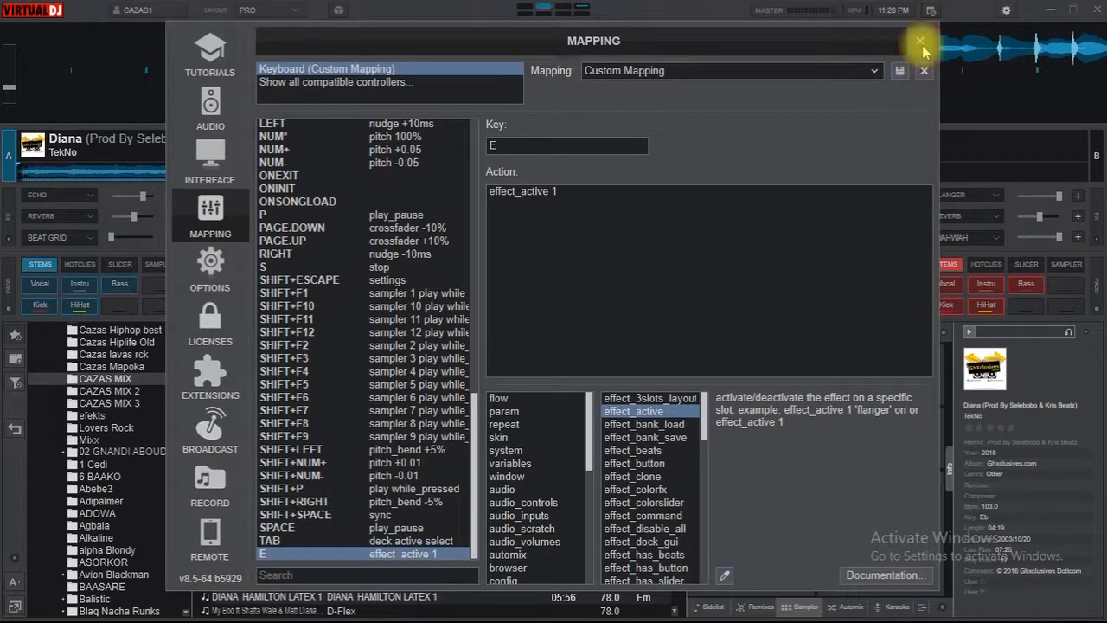
{"action": "left_click", "coordinate": [921, 43]}
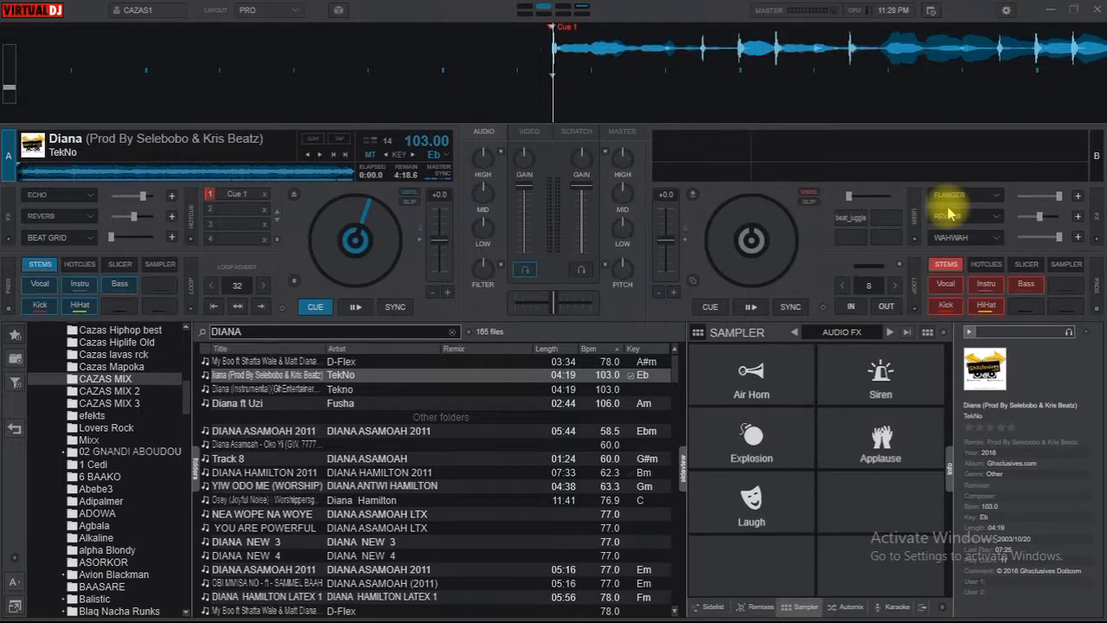
- Add a keyboard mapping for the N key with the action SCRATCH
{"action": "left_click", "coordinate": [1005, 11]}
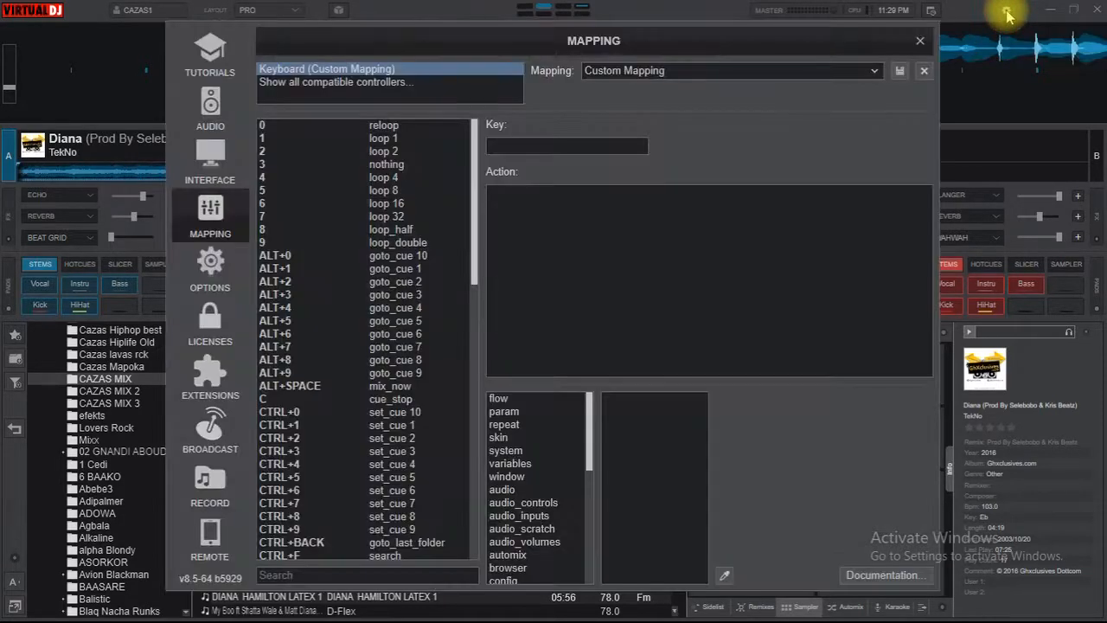
{"action": "left_click", "coordinate": [630, 145]}
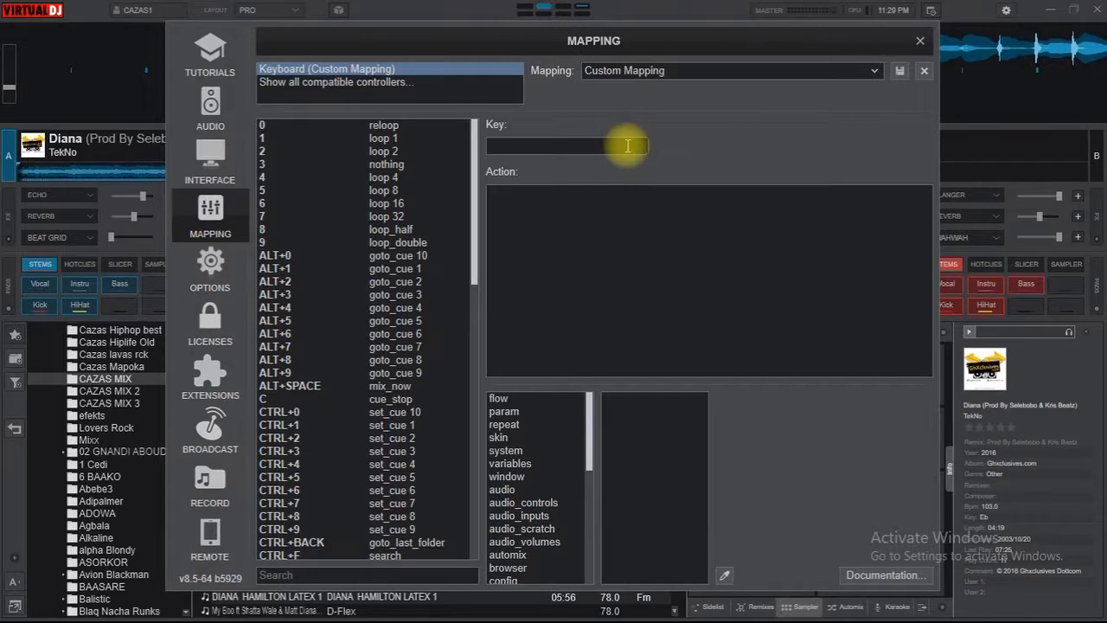
{"action": "key", "text": "n"}
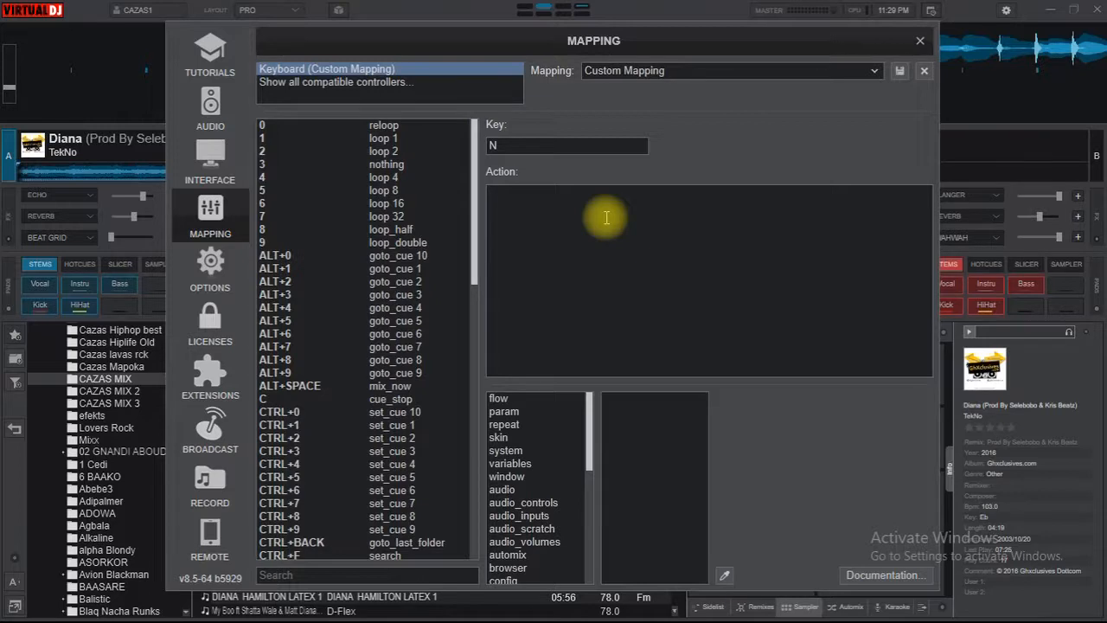
{"action": "type", "text": "SC"}
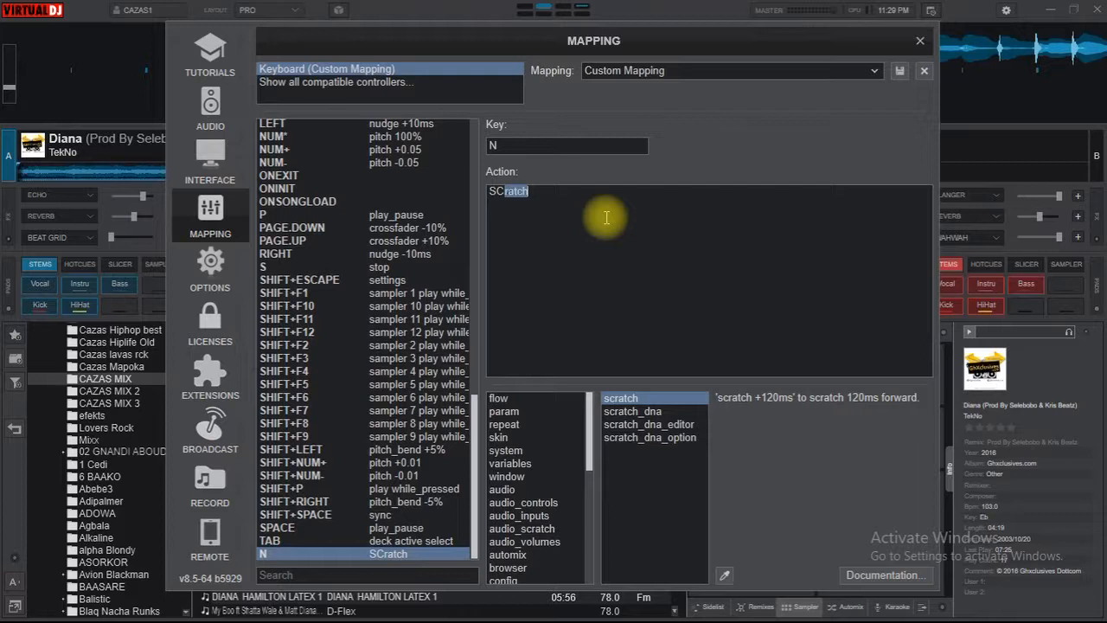
{"action": "type", "text": "RAT"}
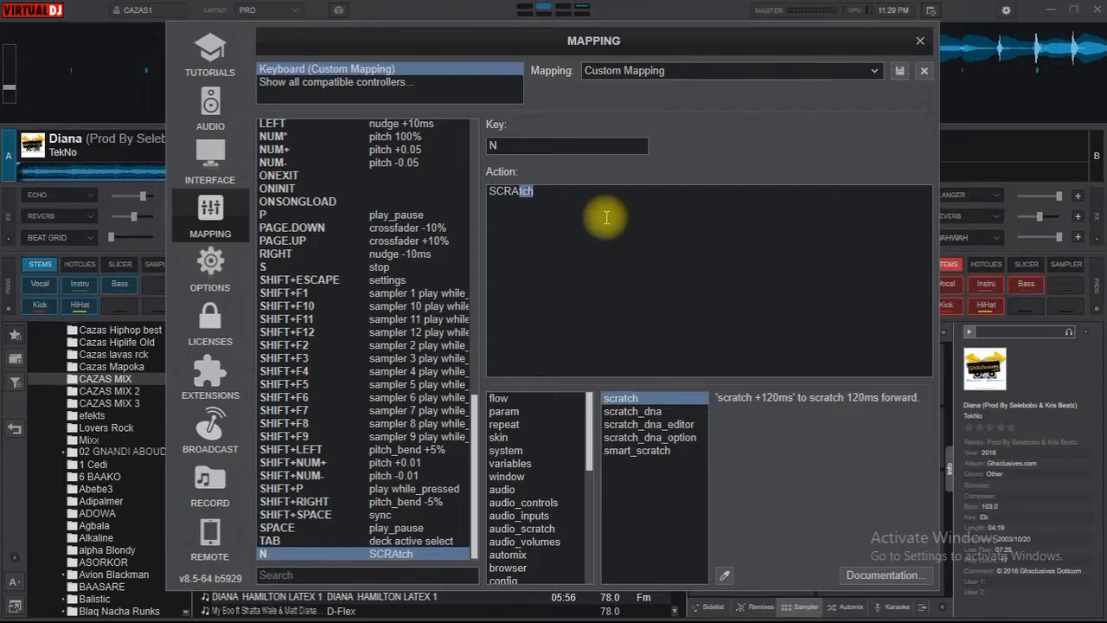
{"action": "type", "text": "CH"}
{"action": "double_click", "coordinate": [514, 192]}
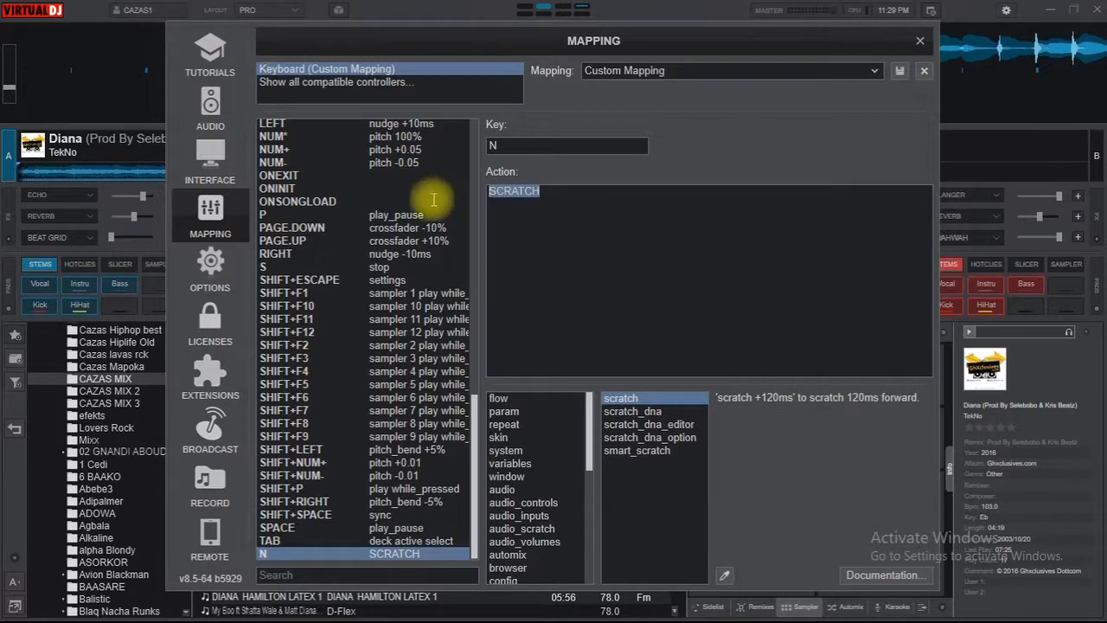
{"action": "left_click", "coordinate": [561, 192]}
{"action": "left_click_drag", "start_coordinate": [561, 192], "coordinate": [482, 176]}
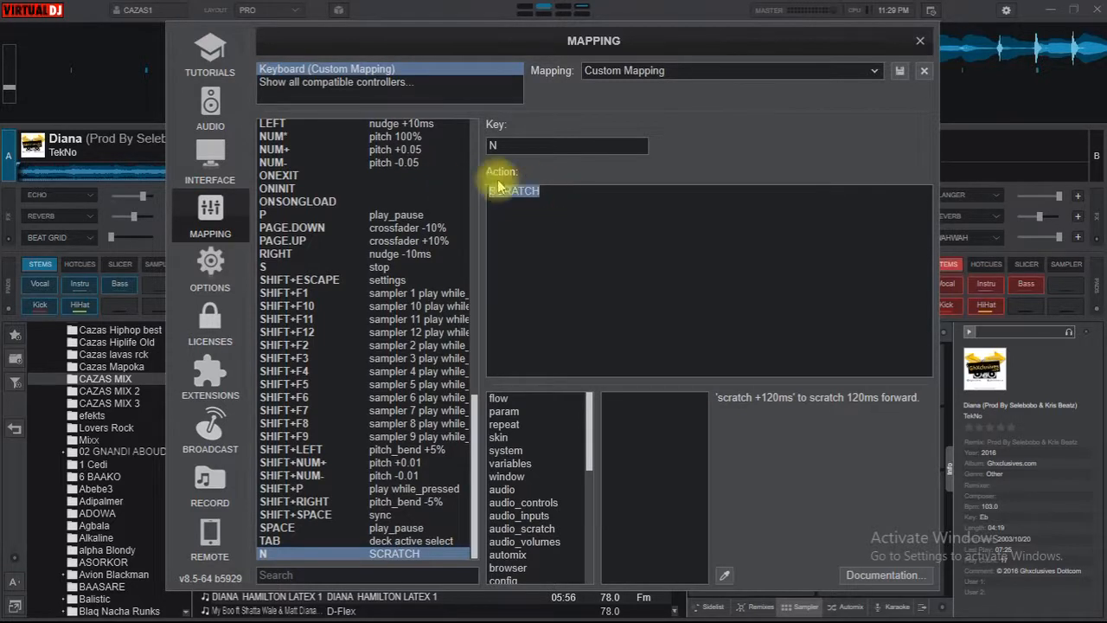
{"action": "left_click", "coordinate": [552, 192]}
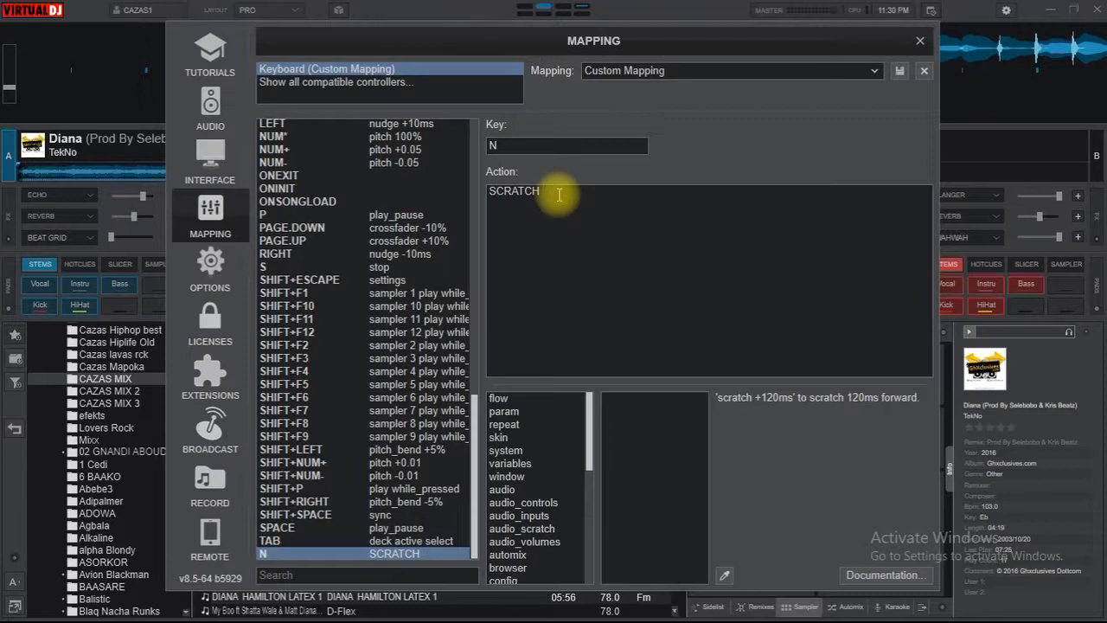
- Complete the N key's action so that it reads SCRATCH +120ms
{"action": "type", "text": "="}
{"action": "key", "text": "BackSpace"}
{"action": "type", "text": "+"}
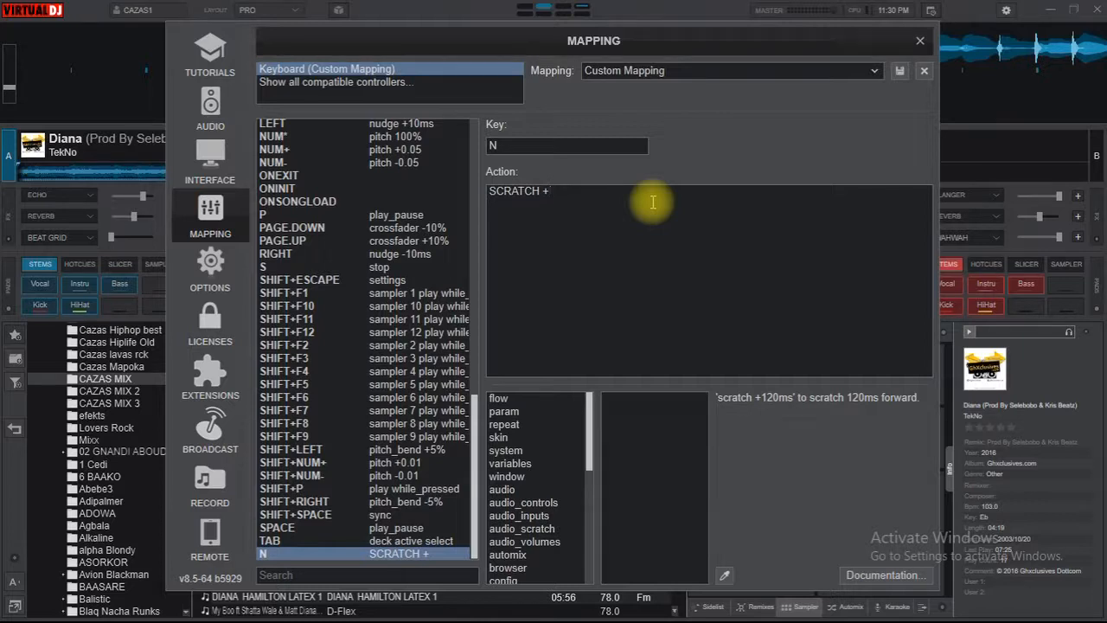
{"action": "type", "text": "120MS"}
{"action": "key", "text": "BackSpace"}
{"action": "key", "text": "BackSpace"}
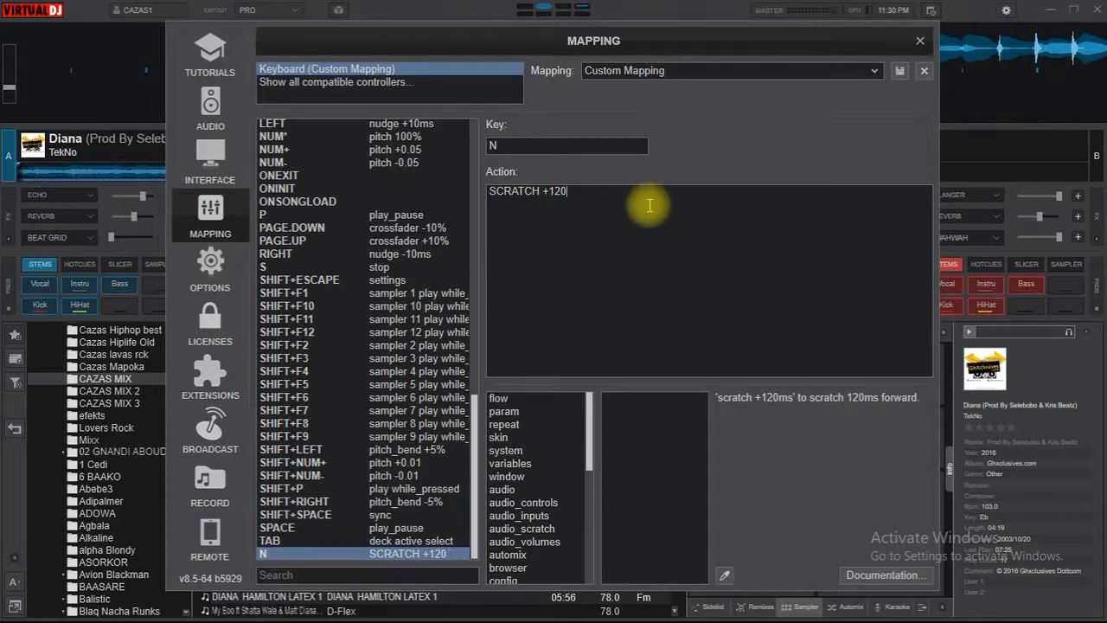
{"action": "type", "text": "ms"}
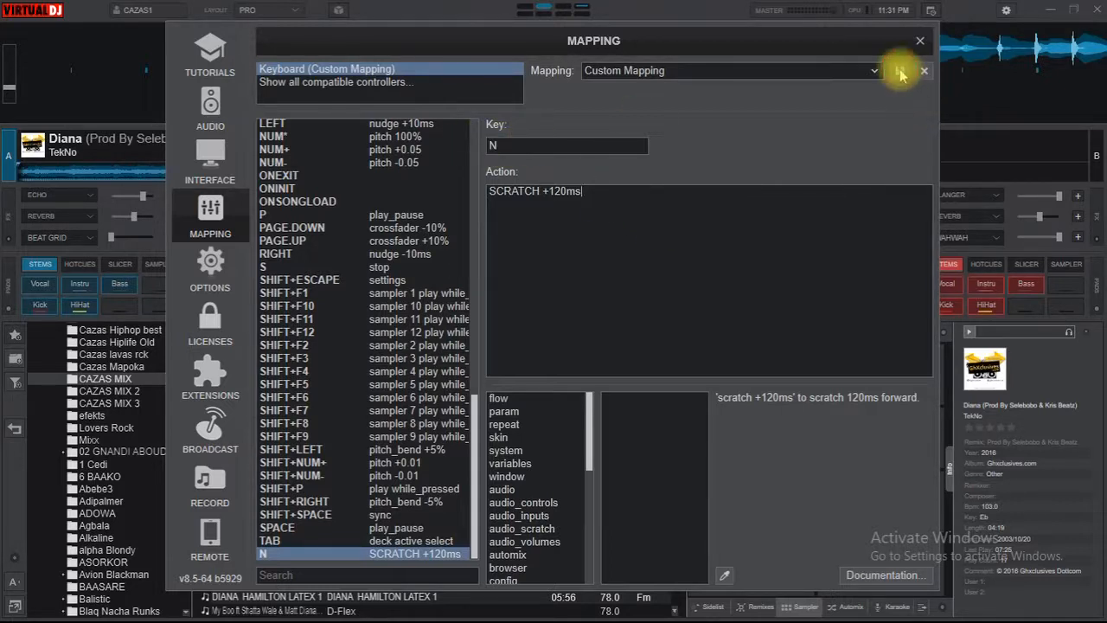
- Map the V key to the action SCRATCH -120ms and close the settings
{"action": "left_click", "coordinate": [509, 144]}
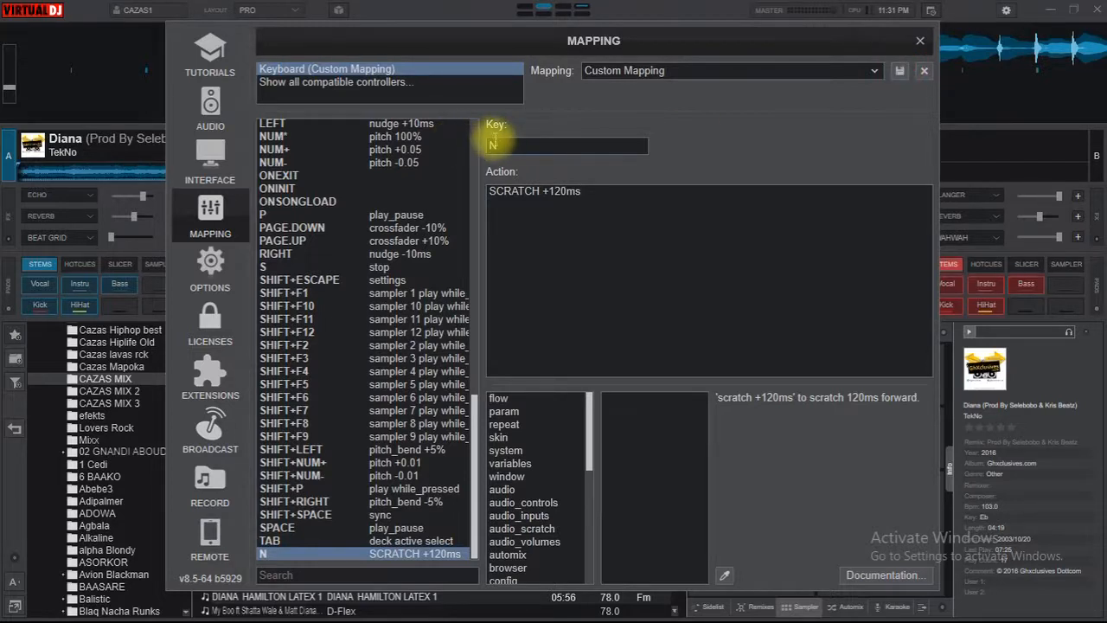
{"action": "key", "text": "v"}
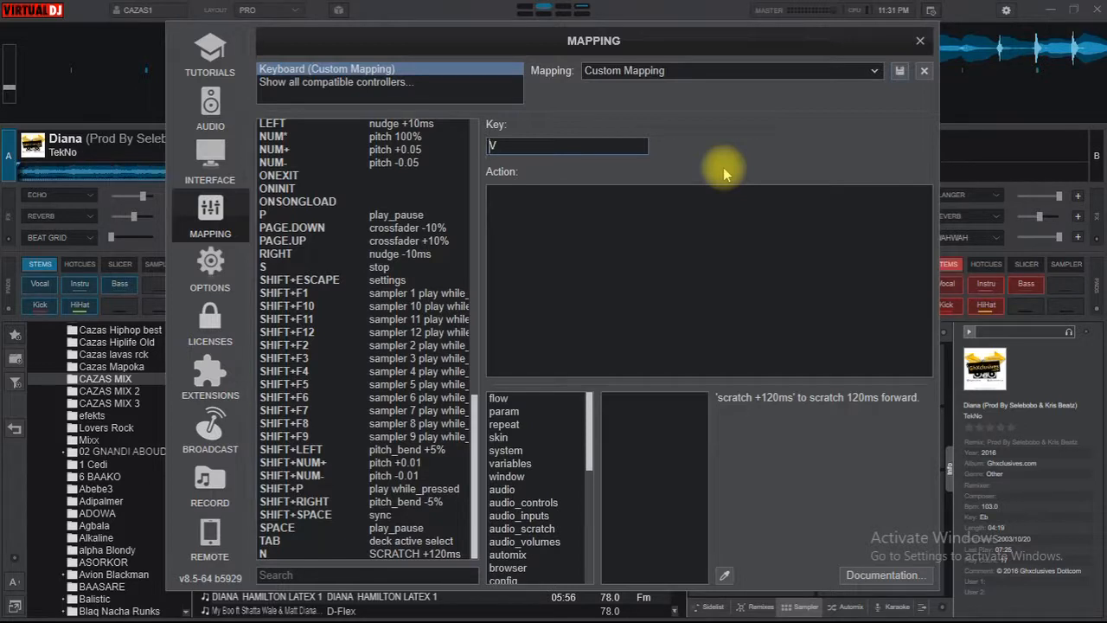
{"action": "left_click", "coordinate": [638, 244]}
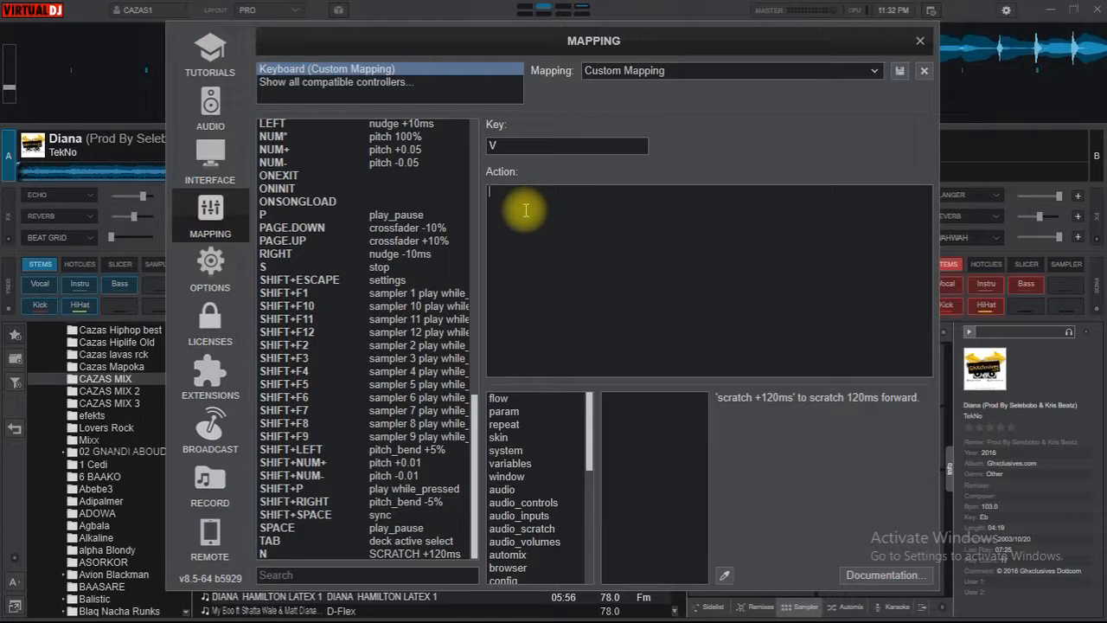
{"action": "type", "text": "S"}
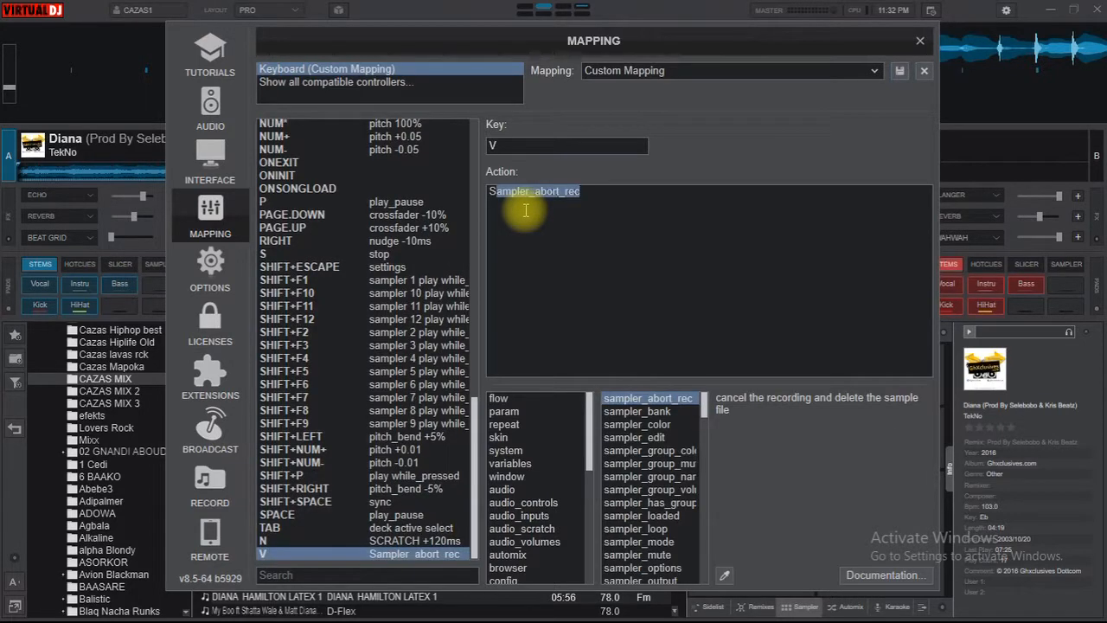
{"action": "type", "text": "C"}
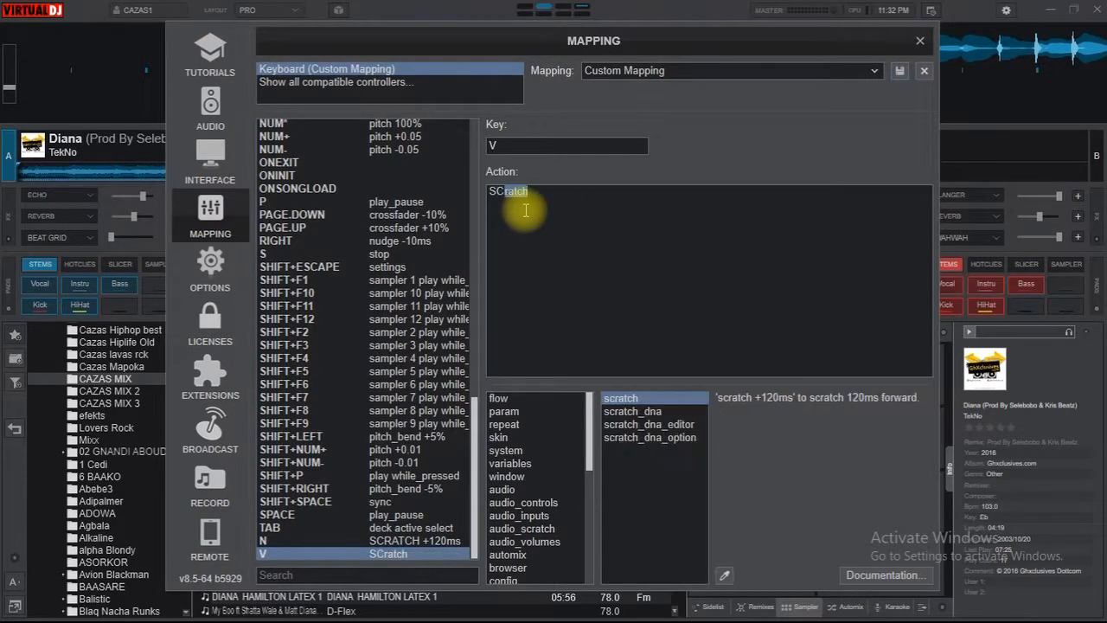
{"action": "type", "text": "RATCH"}
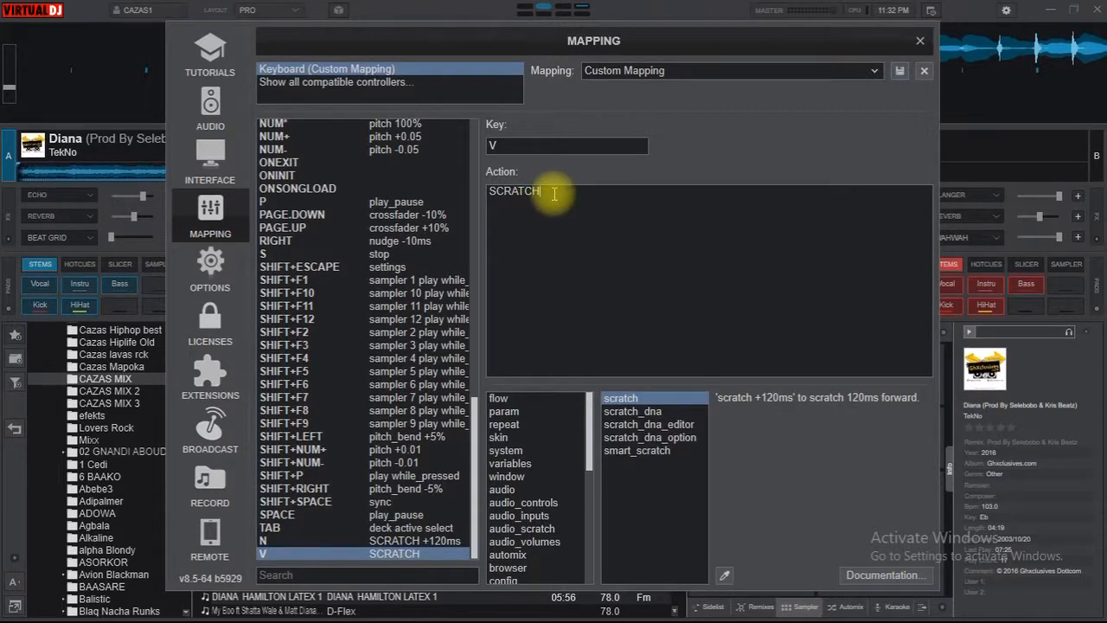
{"action": "left_click_drag", "start_coordinate": [554, 194], "coordinate": [482, 190]}
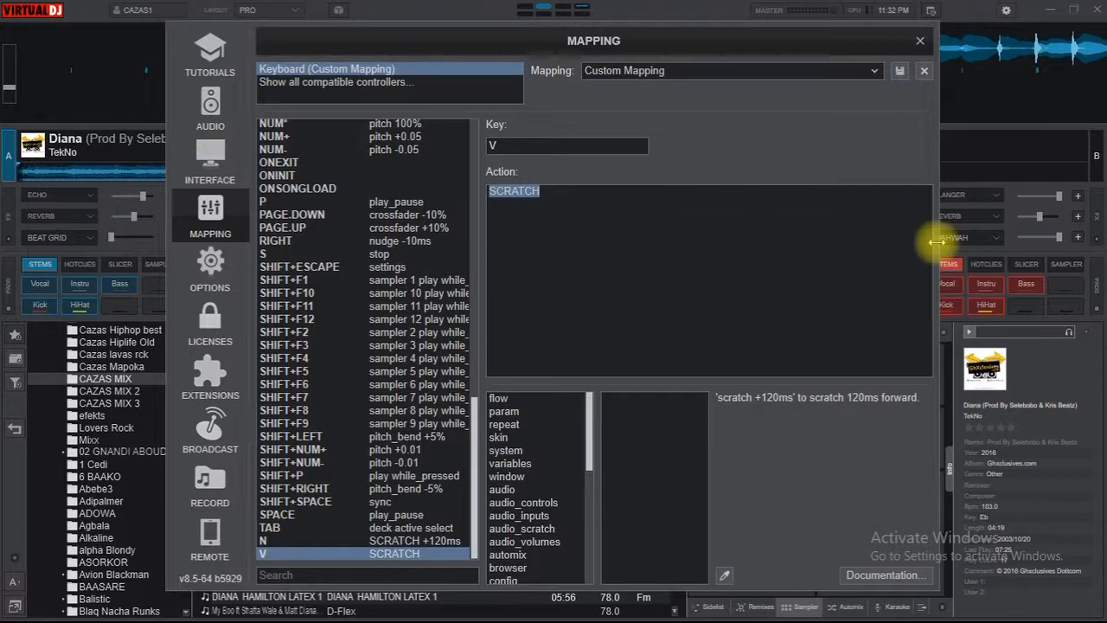
{"action": "type", "text": "SCRA"}
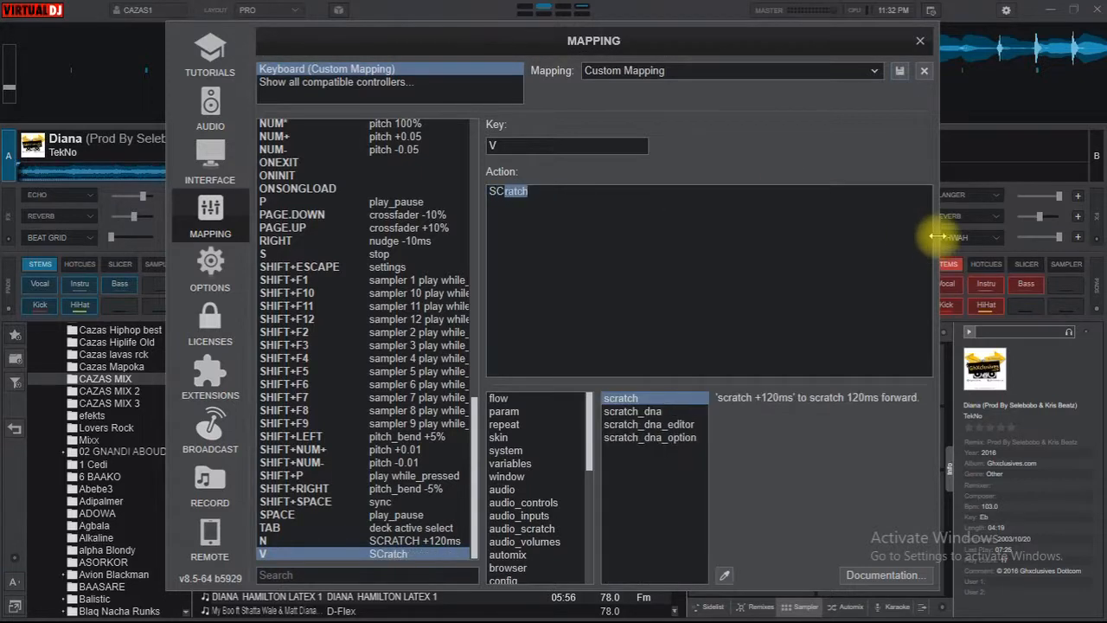
{"action": "type", "text": "TC"}
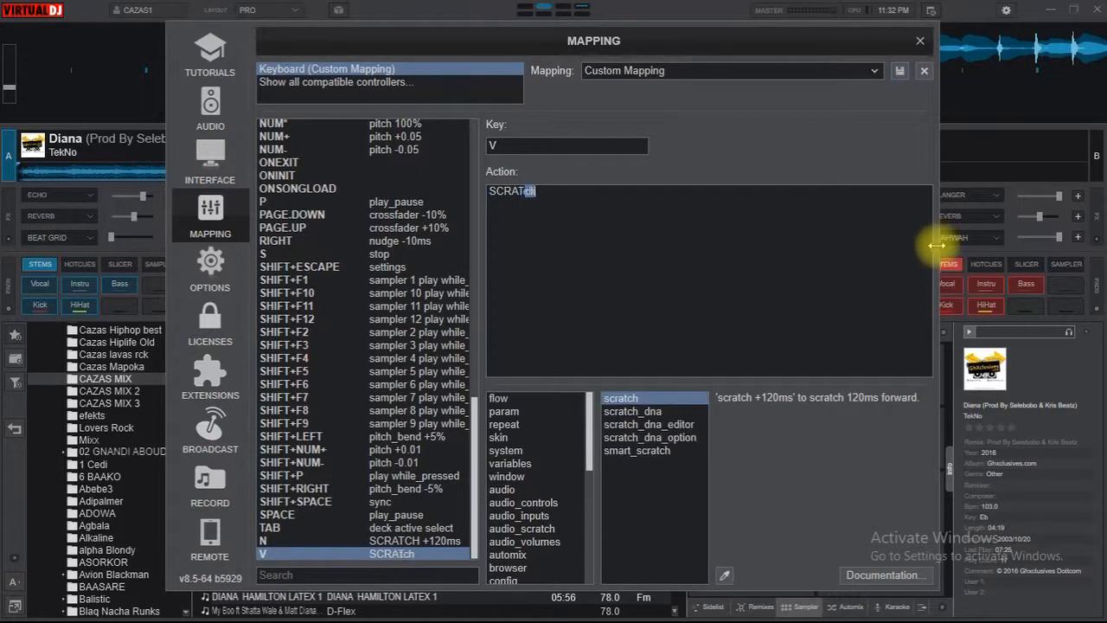
{"action": "type", "text": "H -"}
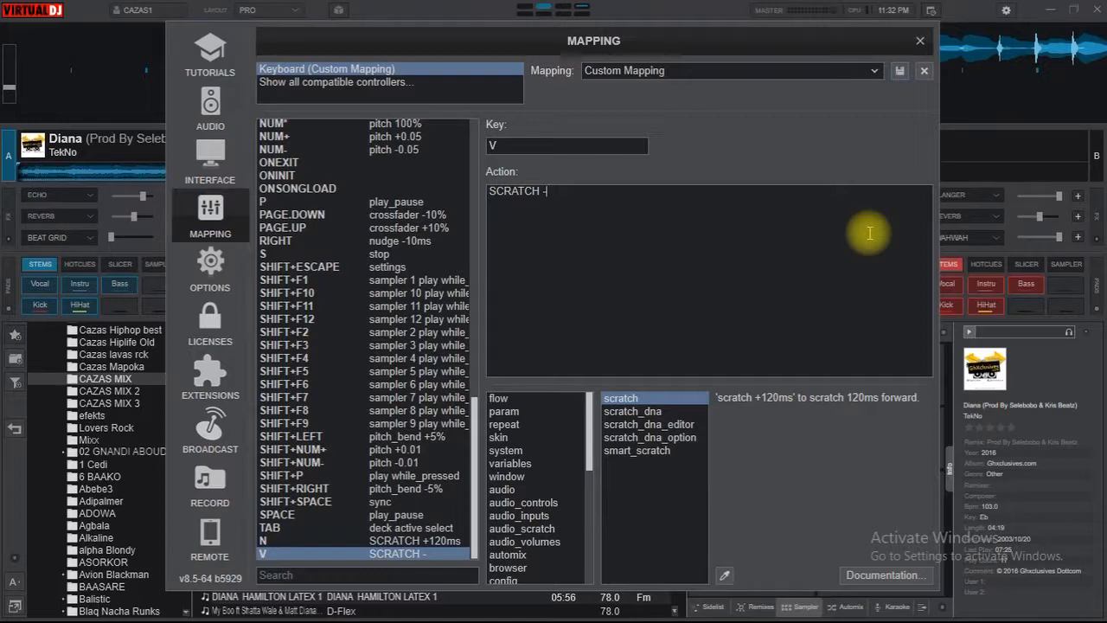
{"action": "type", "text": "20ms"}
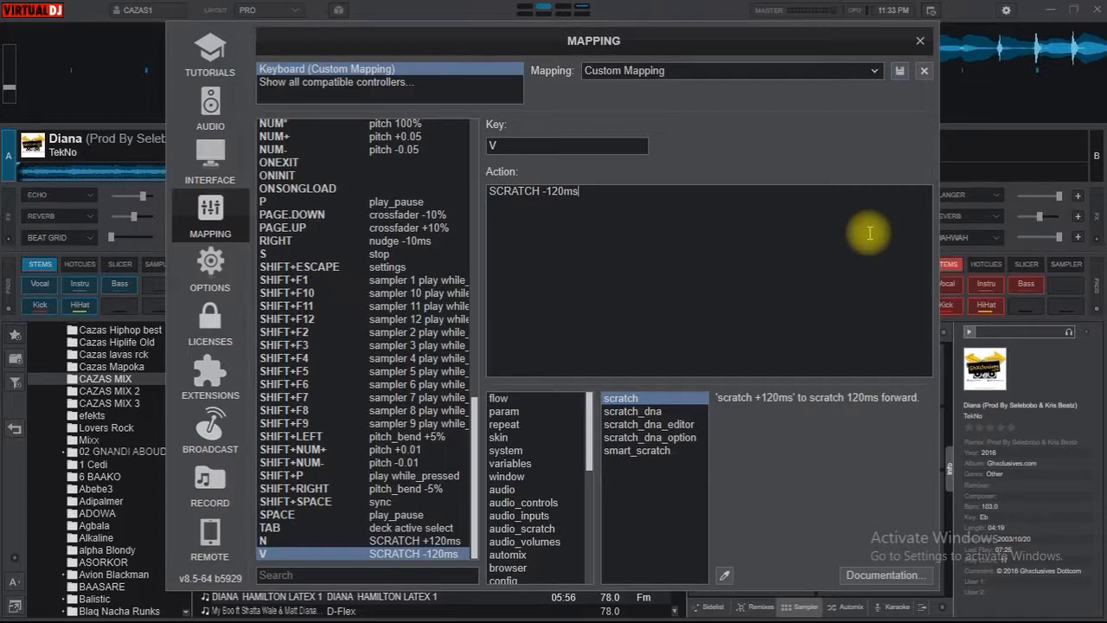
{"action": "left_click", "coordinate": [920, 42]}
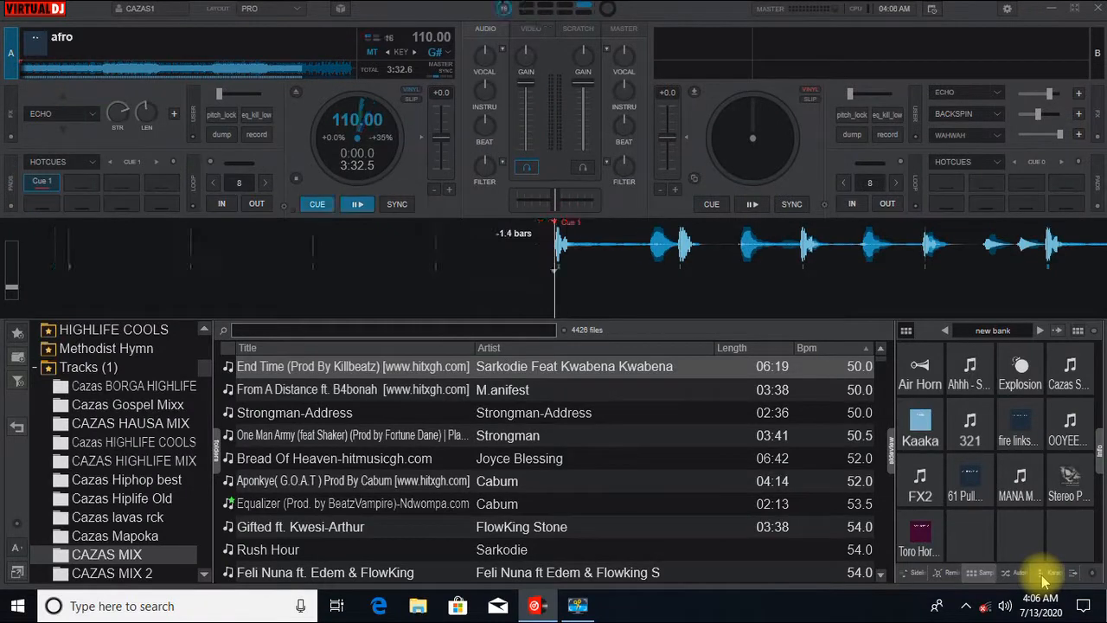
- Play the afro track on deck A, switch the Echo effect on and off with its mapped key, and stop back at Cue 1
{"action": "key", "text": "space"}
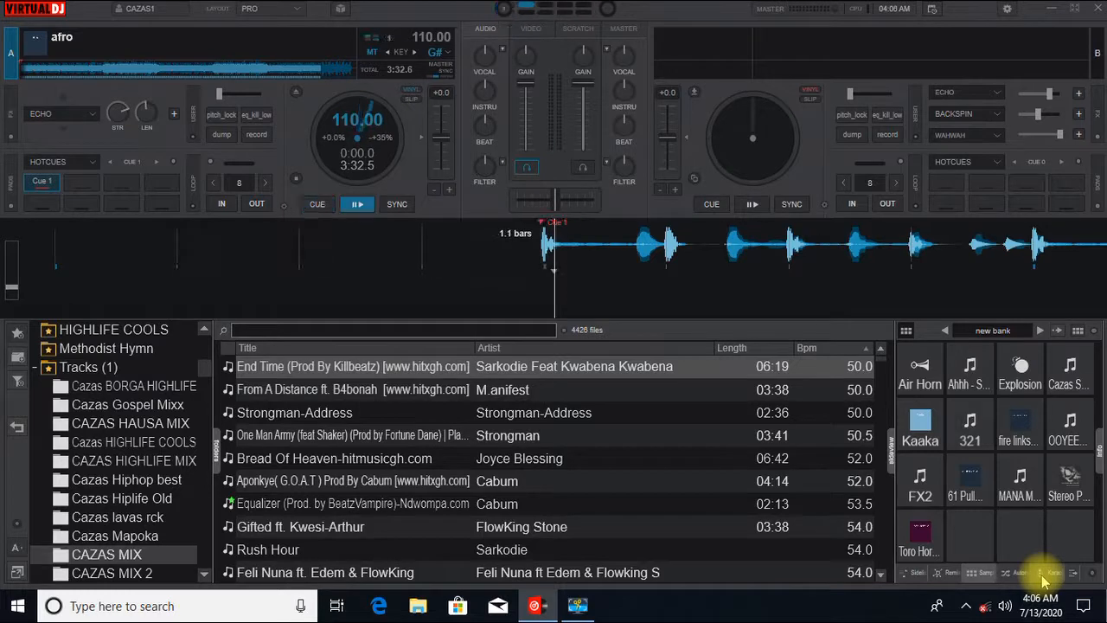
{"action": "key", "text": "space"}
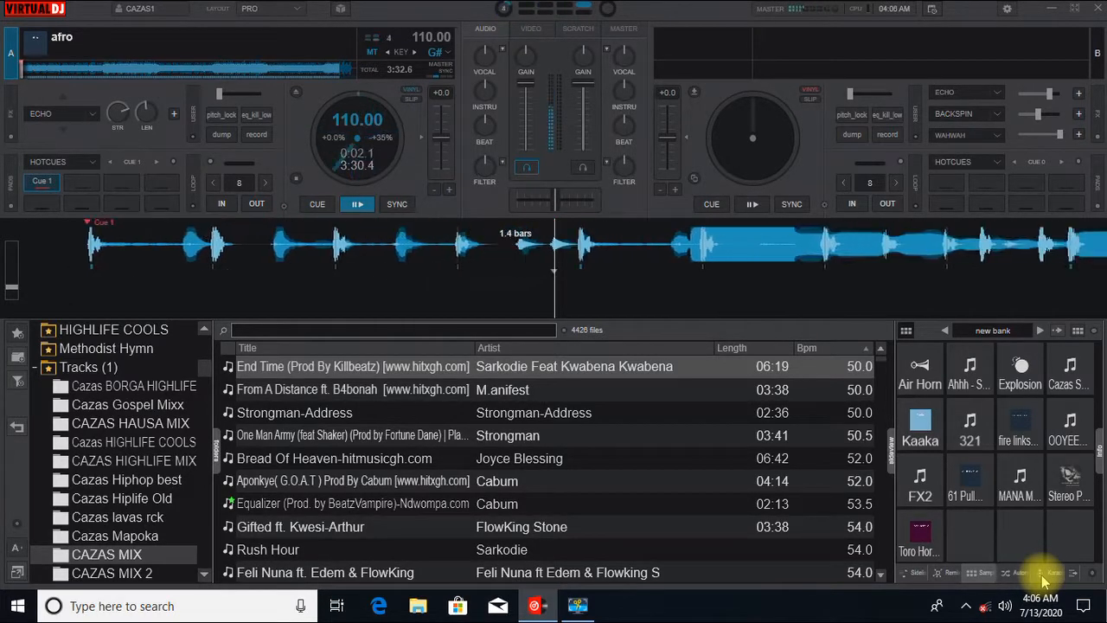
{"action": "key", "text": "e"}
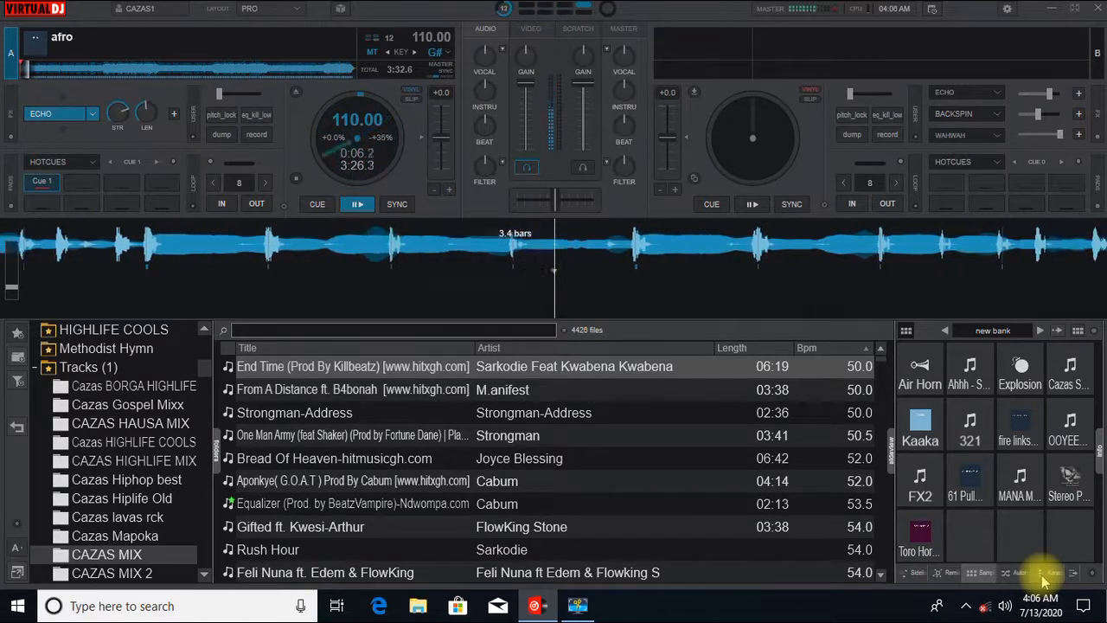
{"action": "key", "text": "e"}
{"action": "key", "text": "1"}
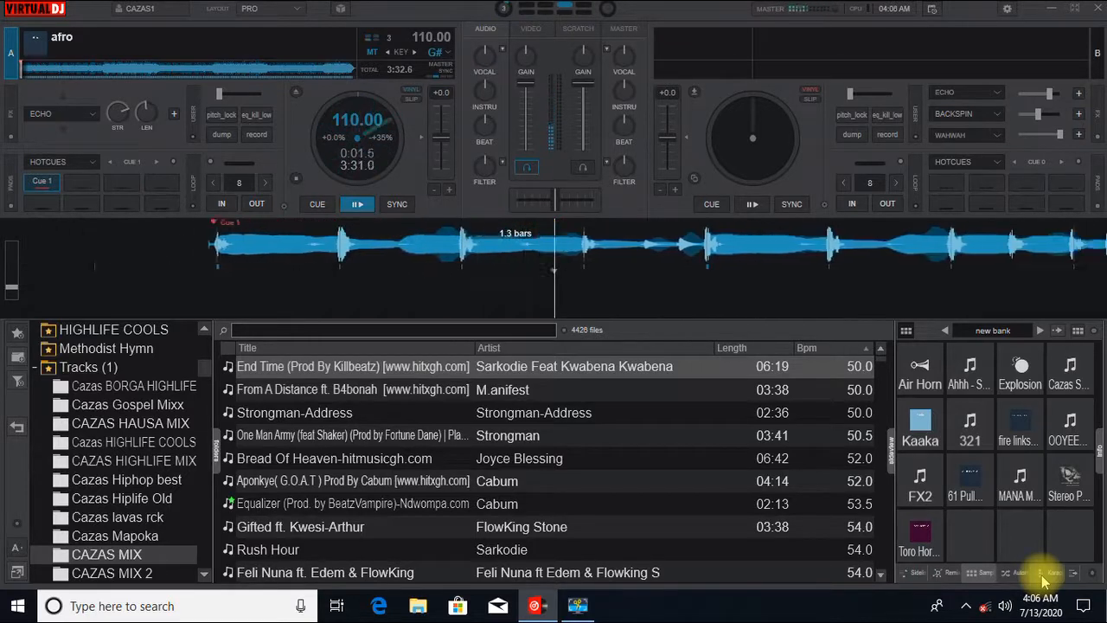
{"action": "key", "text": "c"}
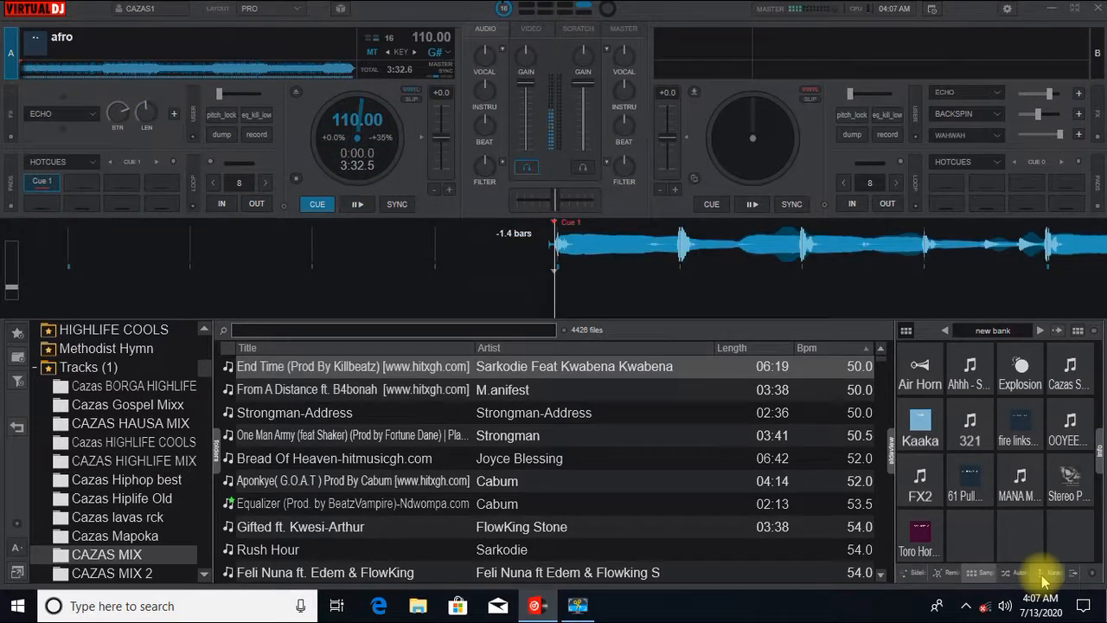
- Play the afro track on deck A from Cue 1 twice, trying the Echo effect with its mapped key and returning to the cue
{"action": "key", "text": "space"}
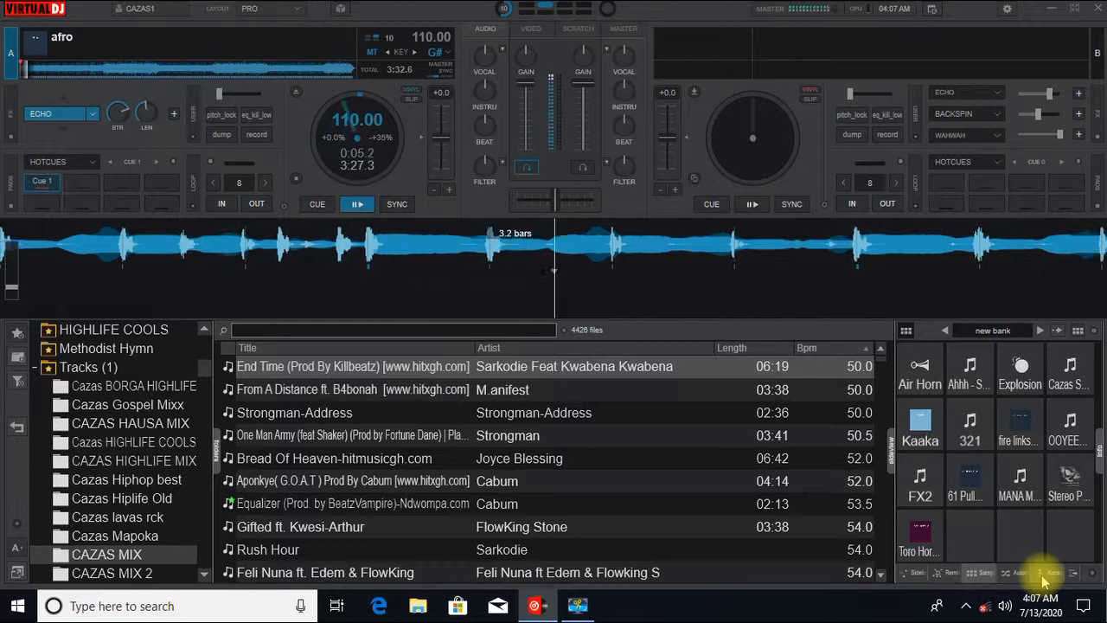
{"action": "key", "text": "c"}
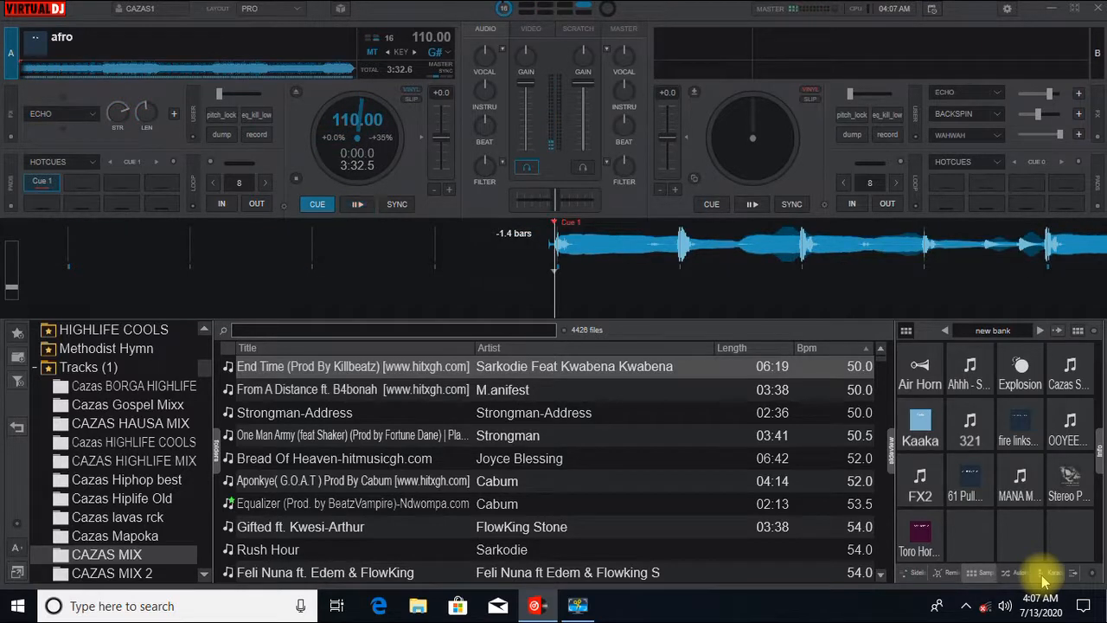
{"action": "key", "text": "space"}
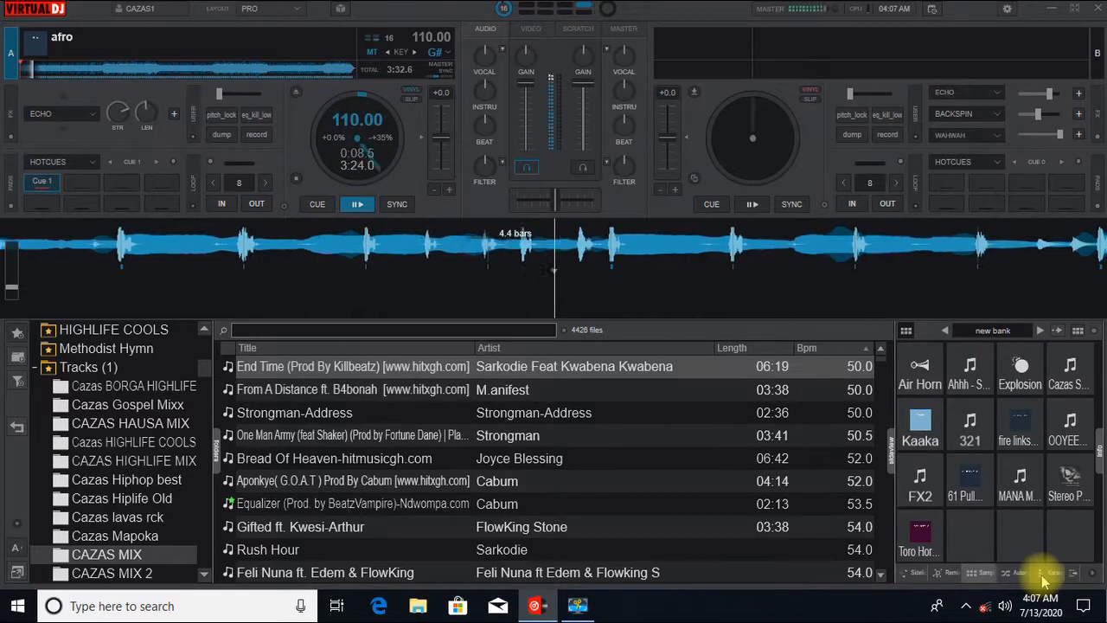
{"action": "key", "text": "e"}
{"action": "key", "text": "c"}
{"action": "key", "text": "e"}
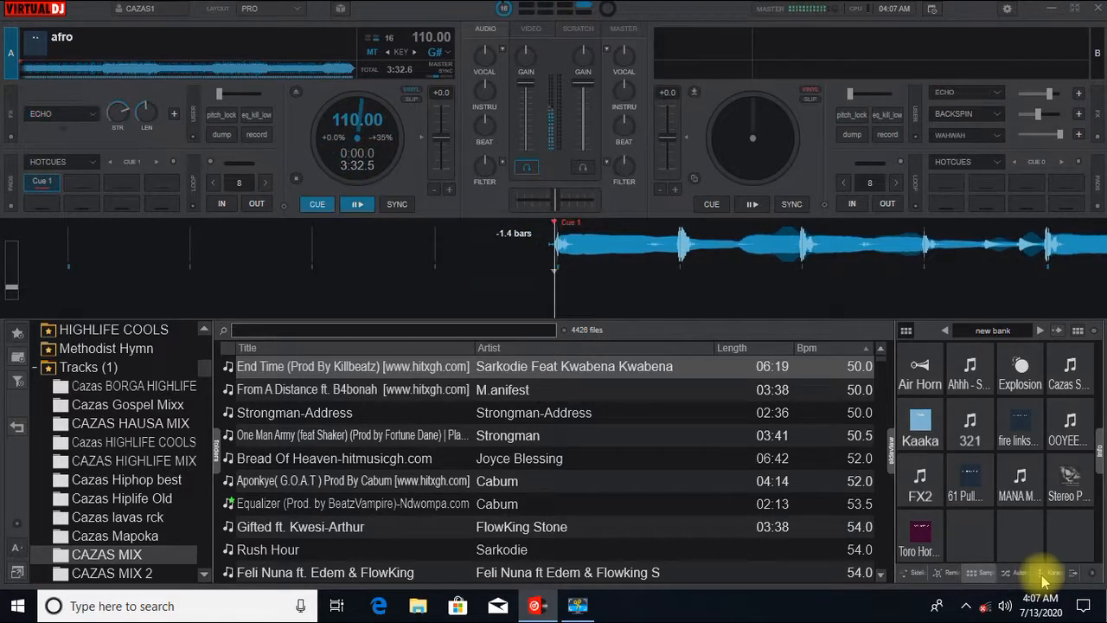
- Start the afro track on deck A and send it back to Cue 1 three times in a row
{"action": "key", "text": "space"}
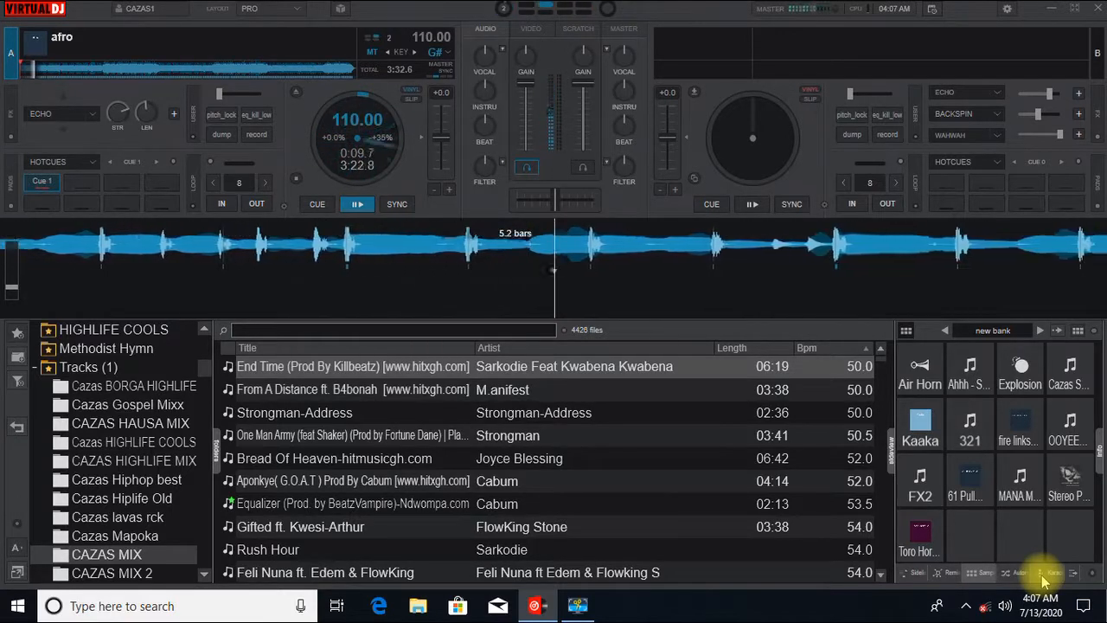
{"action": "key", "text": "c"}
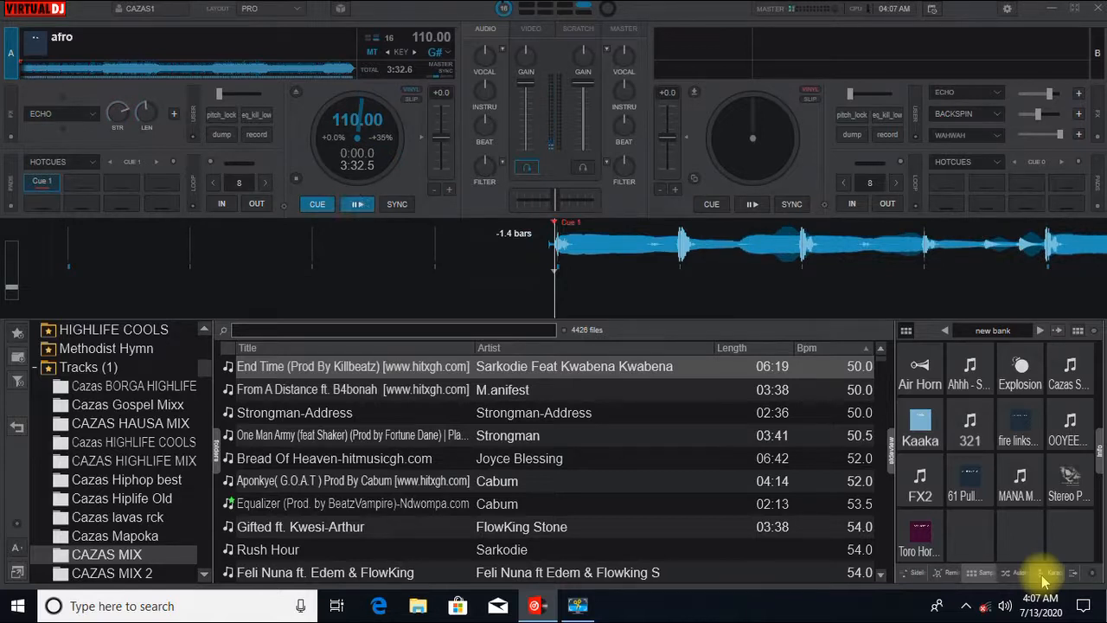
{"action": "key", "text": "space"}
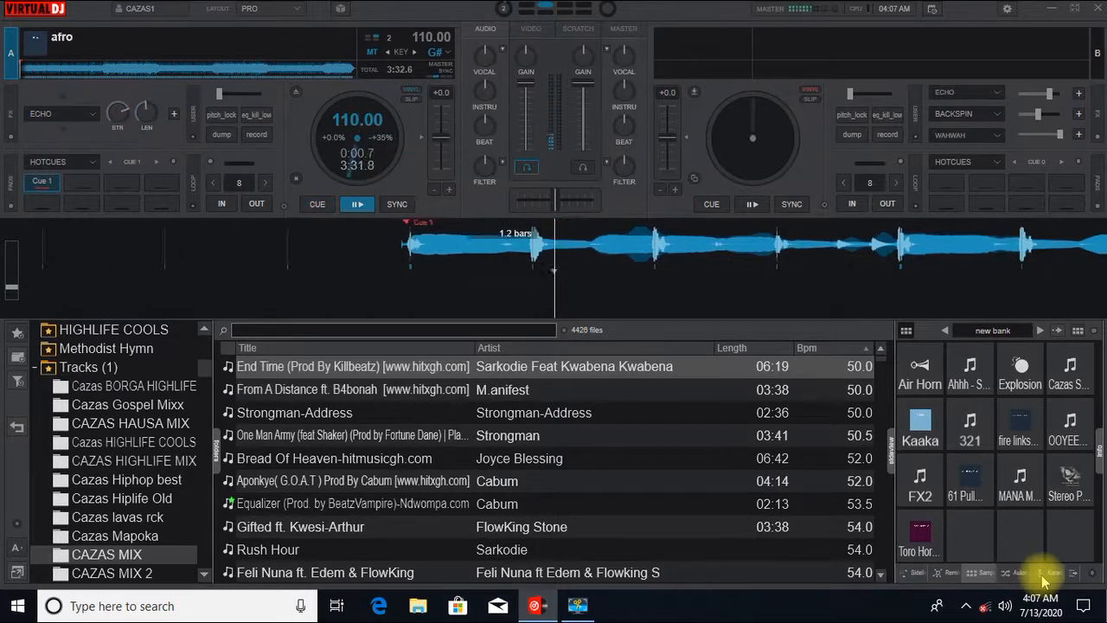
{"action": "key", "text": "c"}
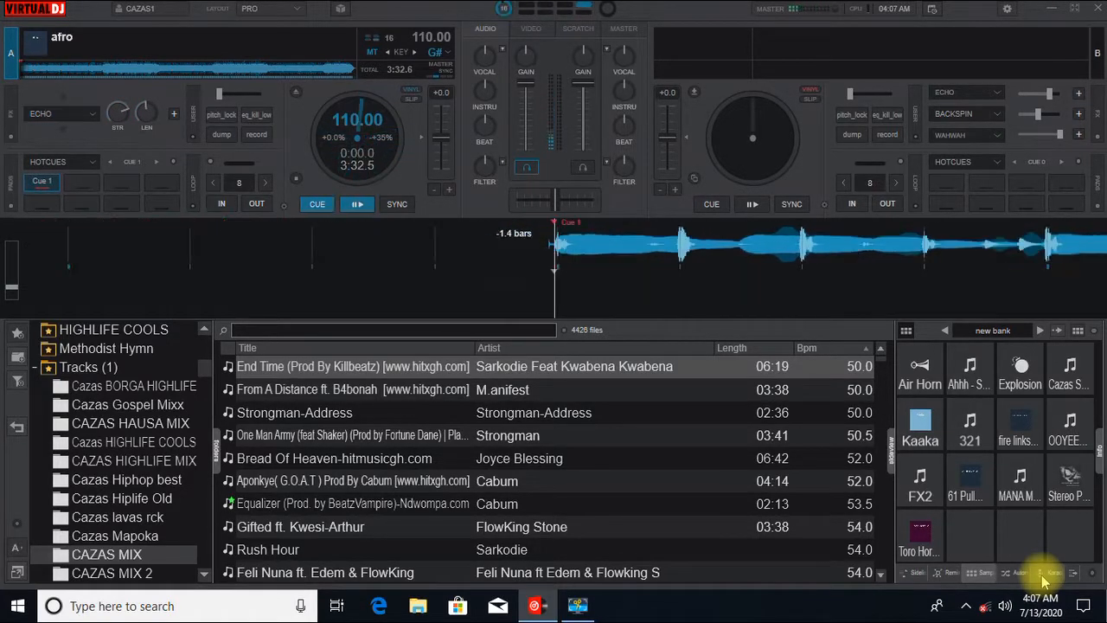
{"action": "key", "text": "space"}
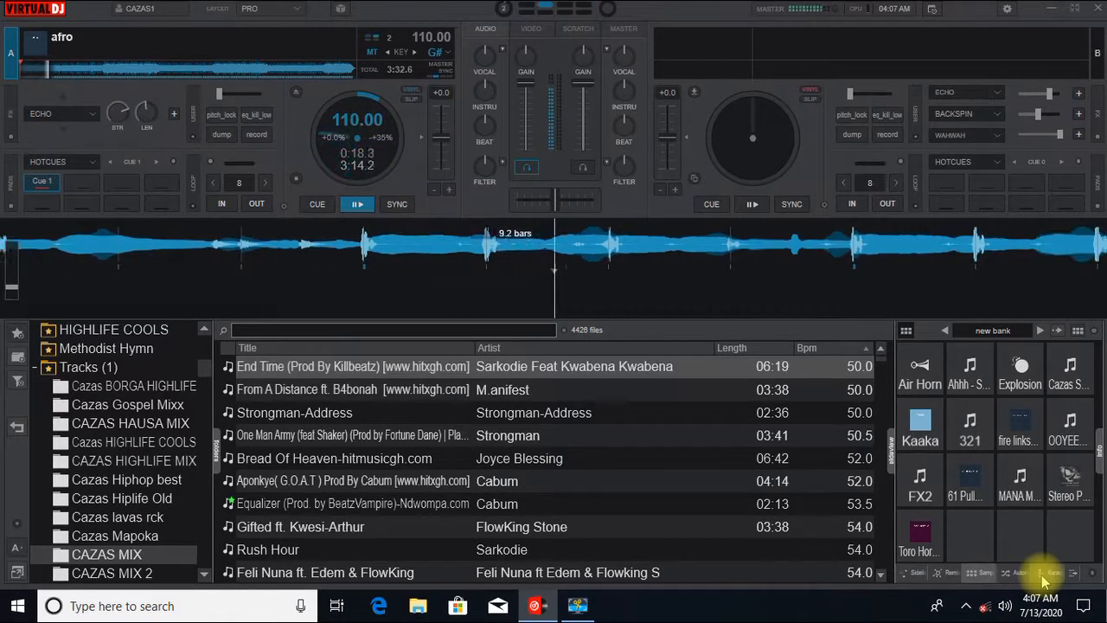
{"action": "key", "text": "c"}
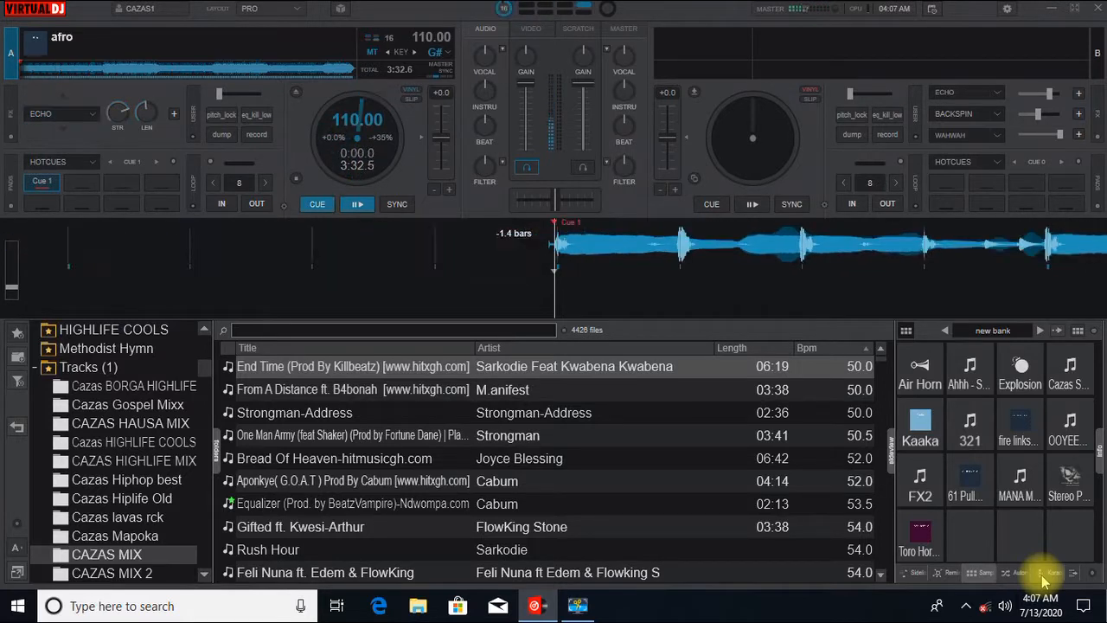
- Play the afro track while trying deck A's volume fader and the crossfader, restore the fader to full volume, and return to Cue 1
{"action": "key", "text": "space"}
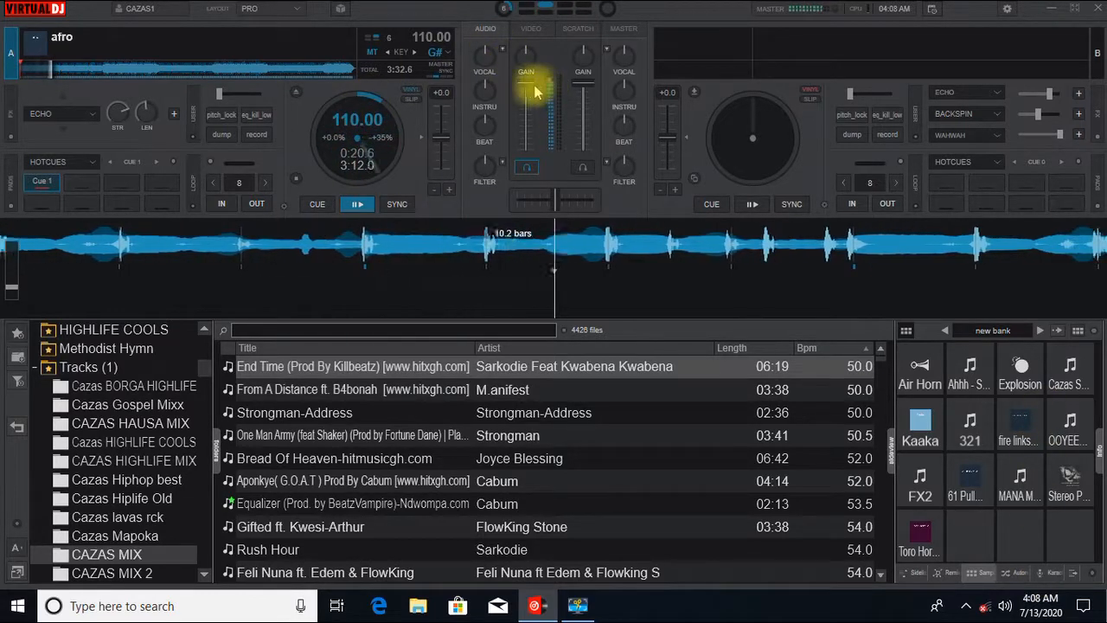
{"action": "left_click_drag", "start_coordinate": [528, 96], "coordinate": [526, 132]}
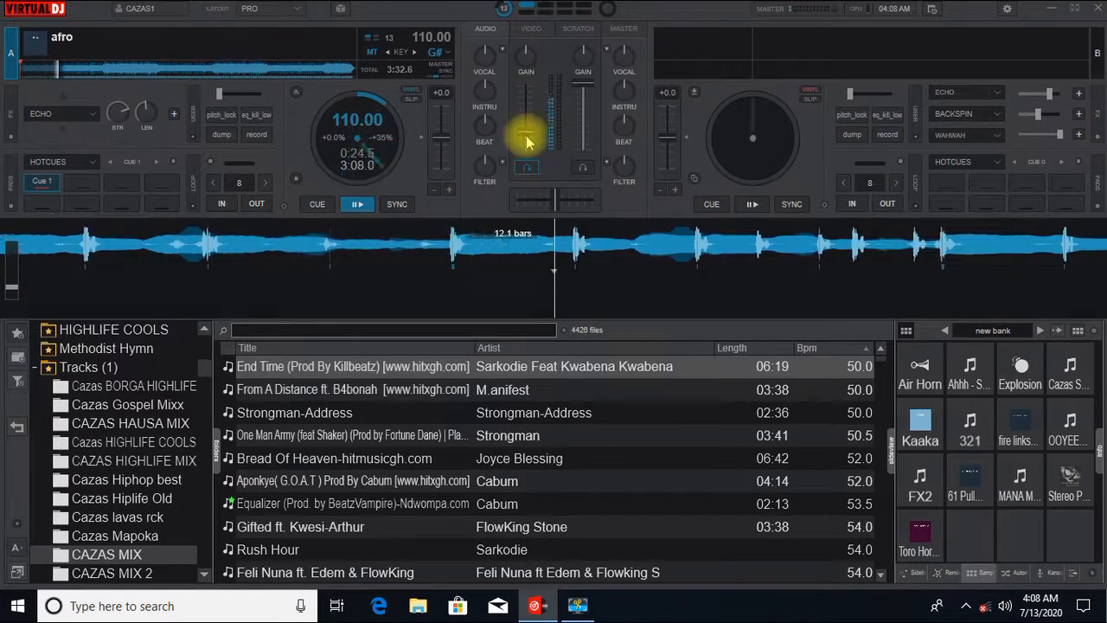
{"action": "left_click_drag", "start_coordinate": [556, 204], "coordinate": [592, 233]}
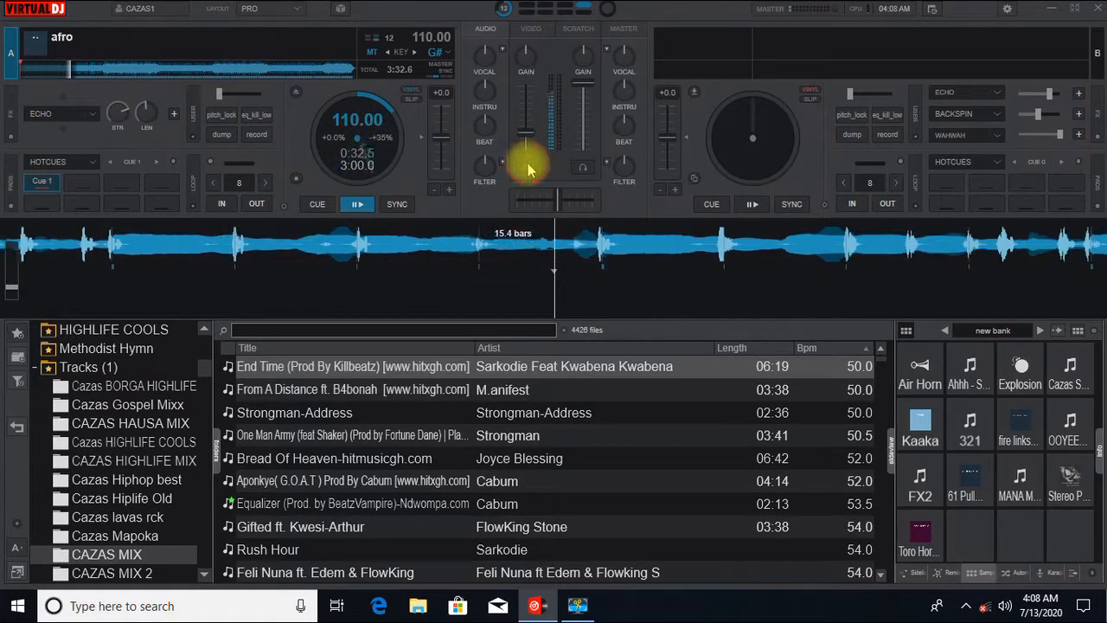
{"action": "left_click_drag", "start_coordinate": [530, 143], "coordinate": [518, 44]}
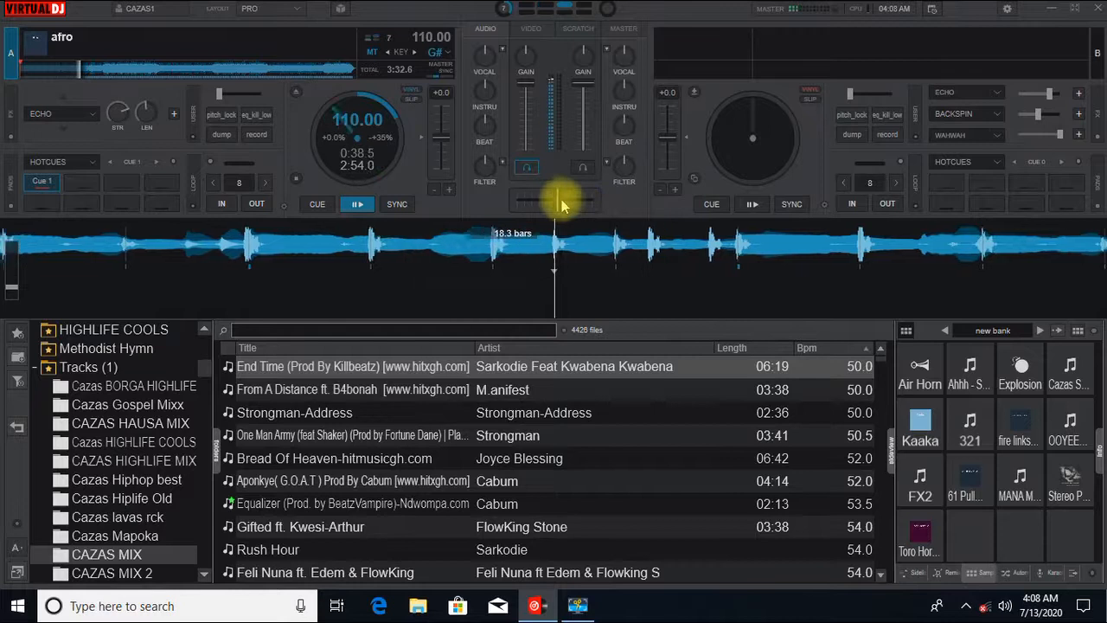
{"action": "left_click", "coordinate": [318, 205]}
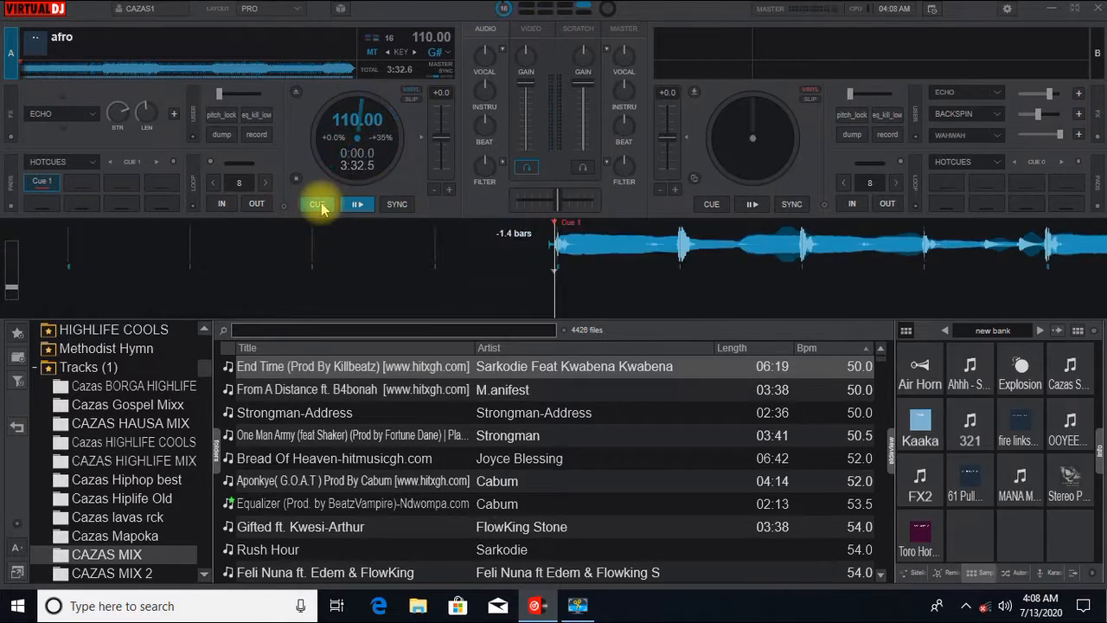